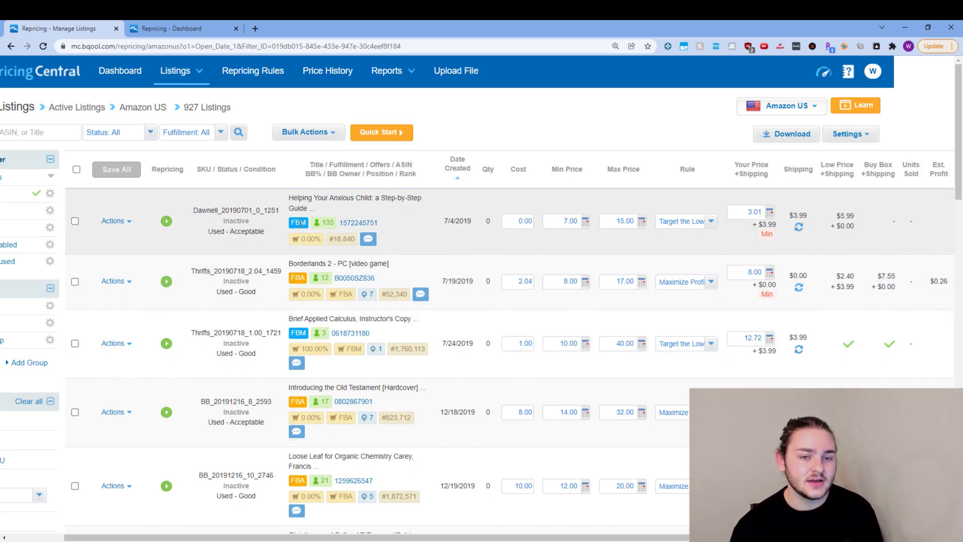
mouse_move(302, 348)
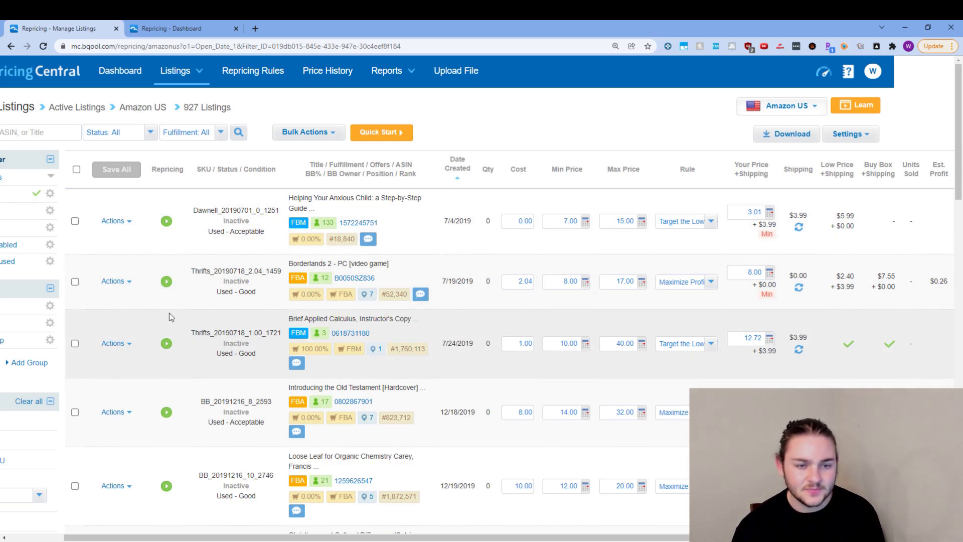
mouse_move(314, 245)
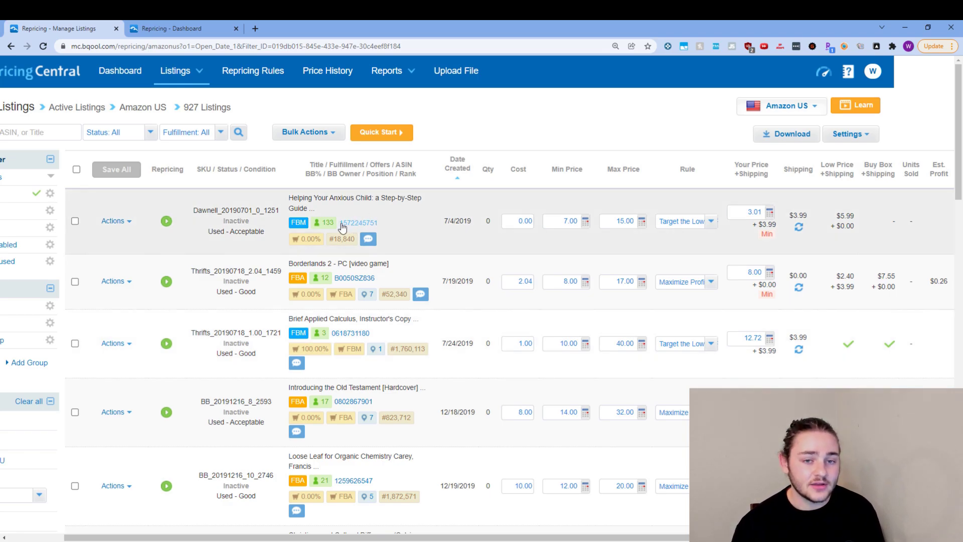
left_click(346, 225)
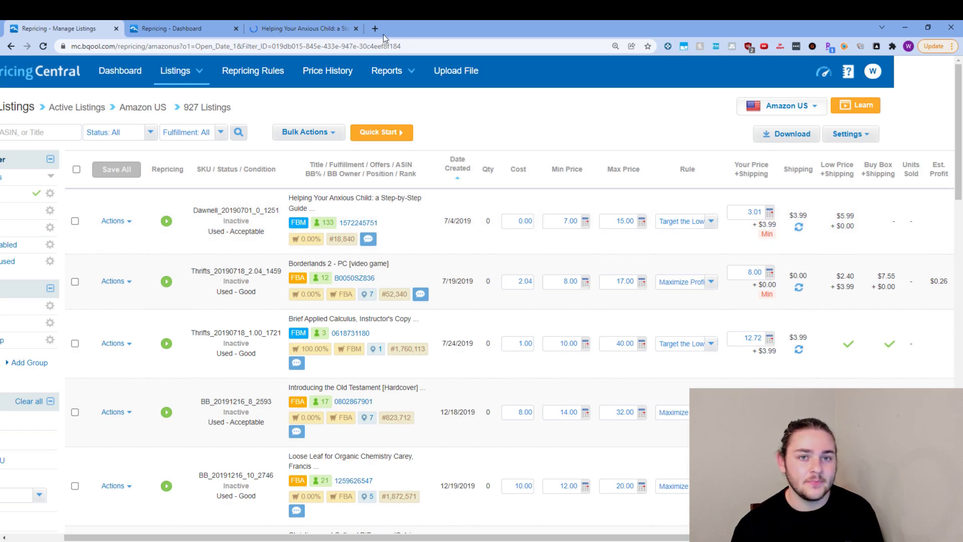
left_click(356, 28)
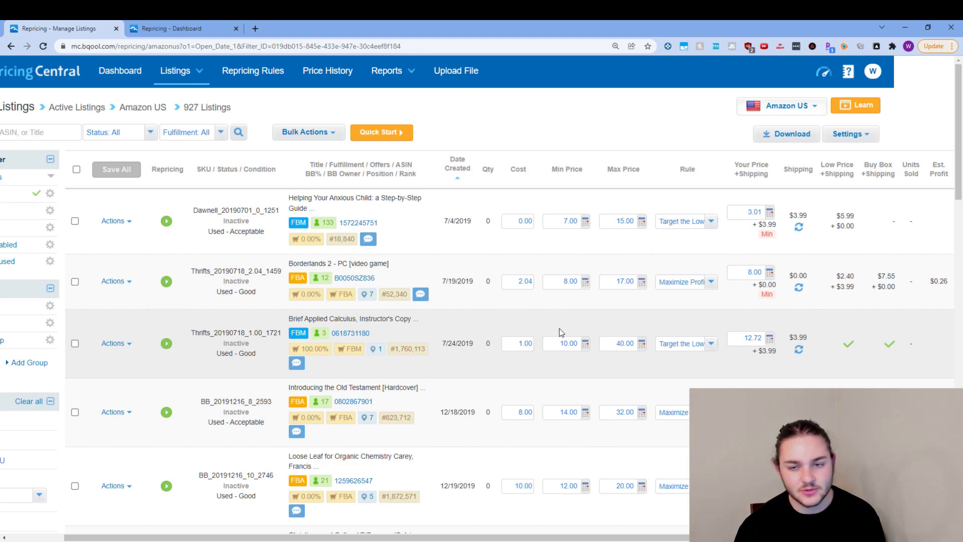
- Open the Amazon product page of the Borderlands 2 listing in a new tab and switch to it
scroll(556, 319, "down", 1)
scroll(589, 330, "up", 1)
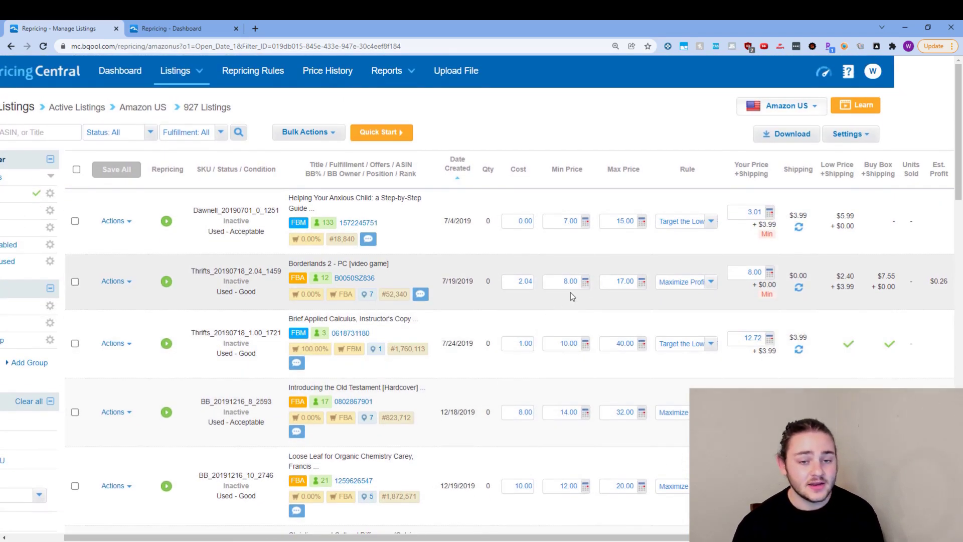
middle_click(356, 276)
left_click(200, 26)
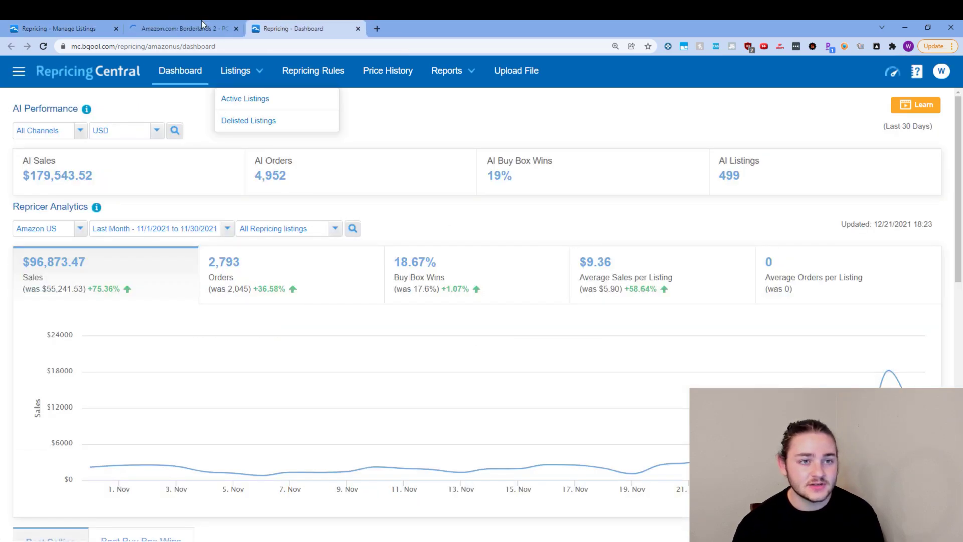
left_click(201, 25)
- Examine the Borderlands 2 product page and compare it with the min and max prices of its repricing listing
scroll(366, 308, "down", 2)
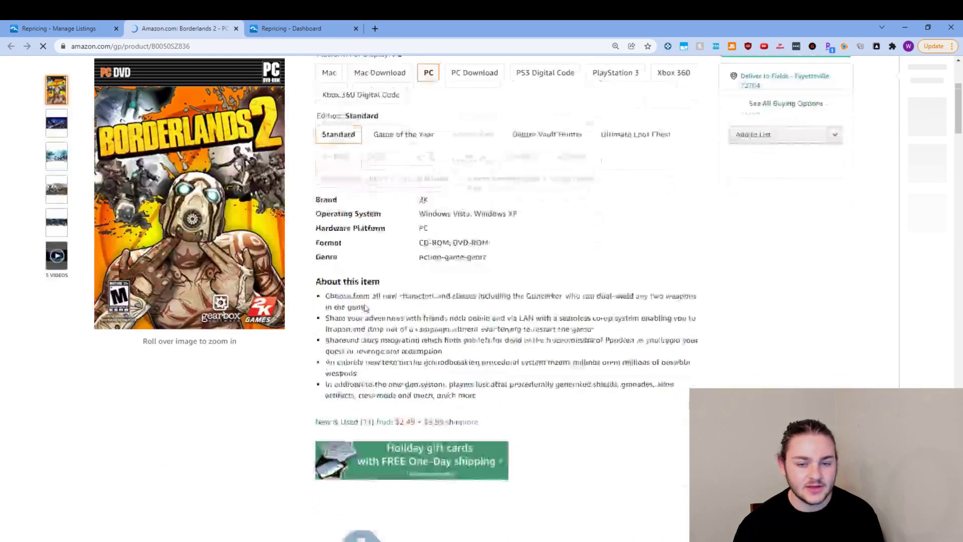
scroll(365, 308, "down", 3)
left_click(91, 26)
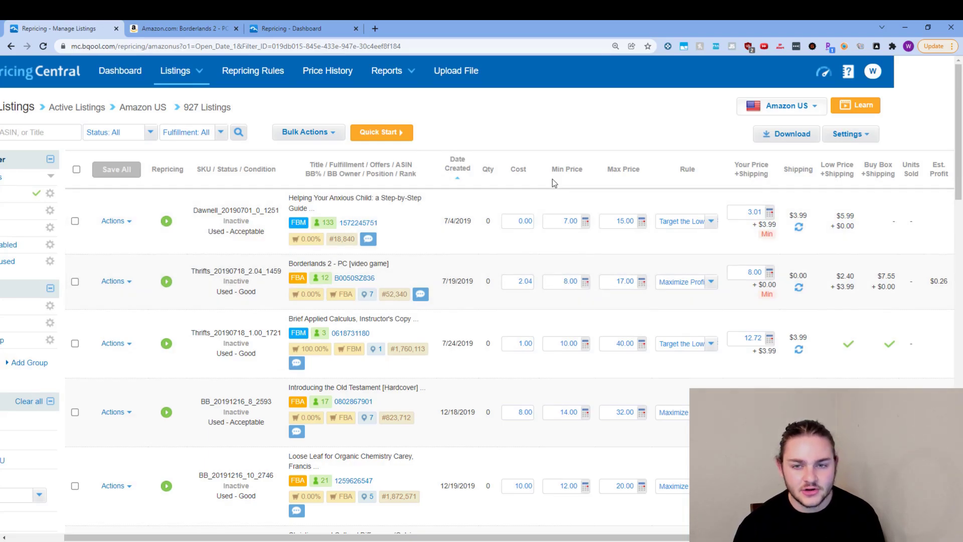
left_click(184, 28)
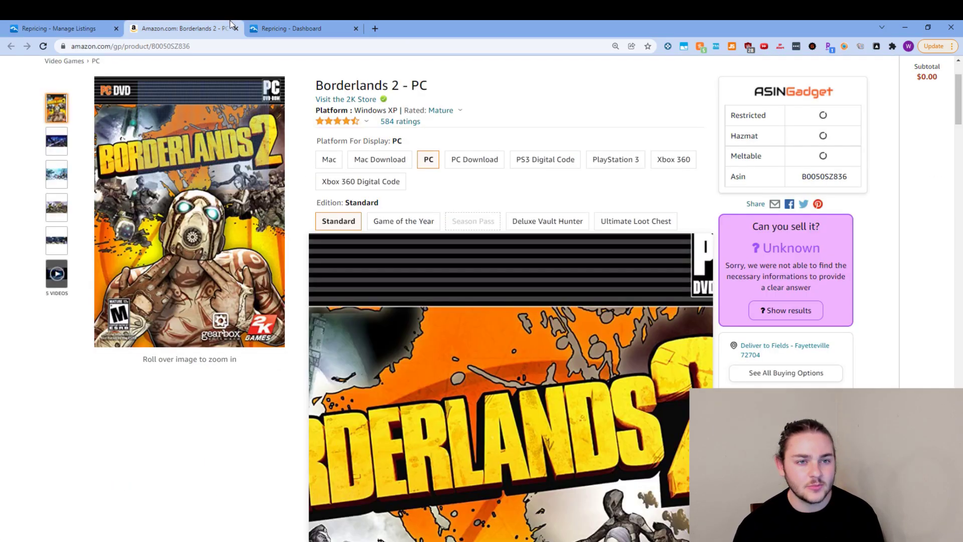
scroll(562, 326, "down", 5)
scroll(565, 332, "up", 1)
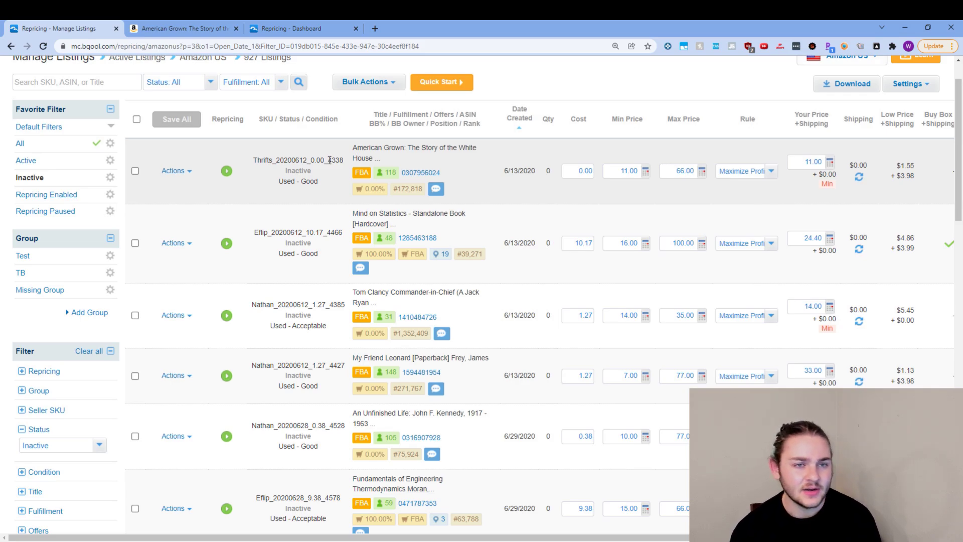
- On the American Grown product page, close the offers list and set the price history graph's range to Year
left_click(183, 26)
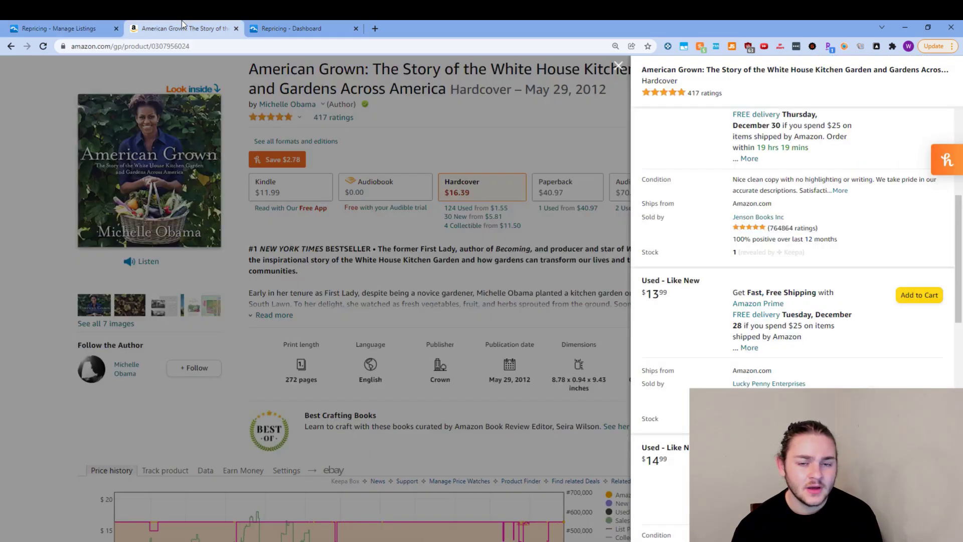
left_click(376, 315)
scroll(291, 301, "down", 6)
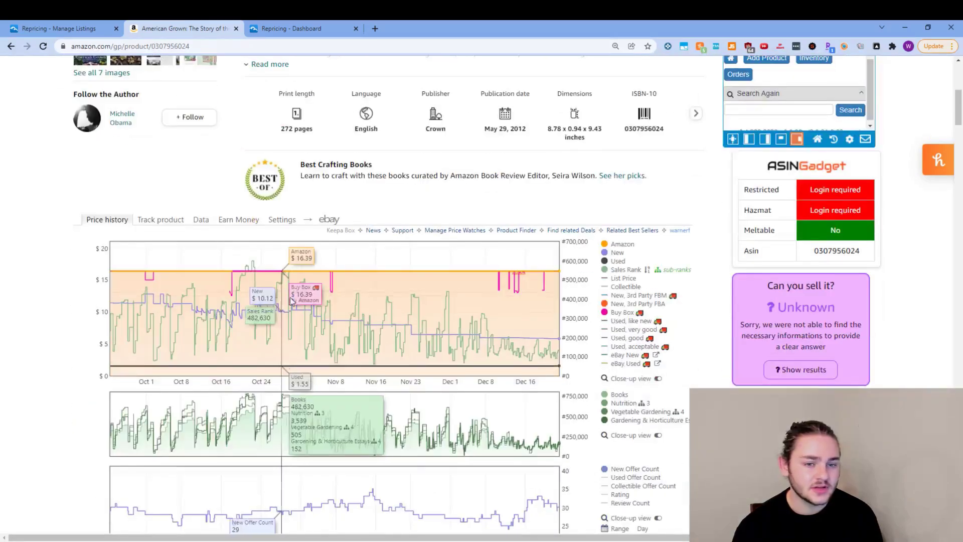
scroll(291, 301, "up", 2)
scroll(351, 306, "down", 2)
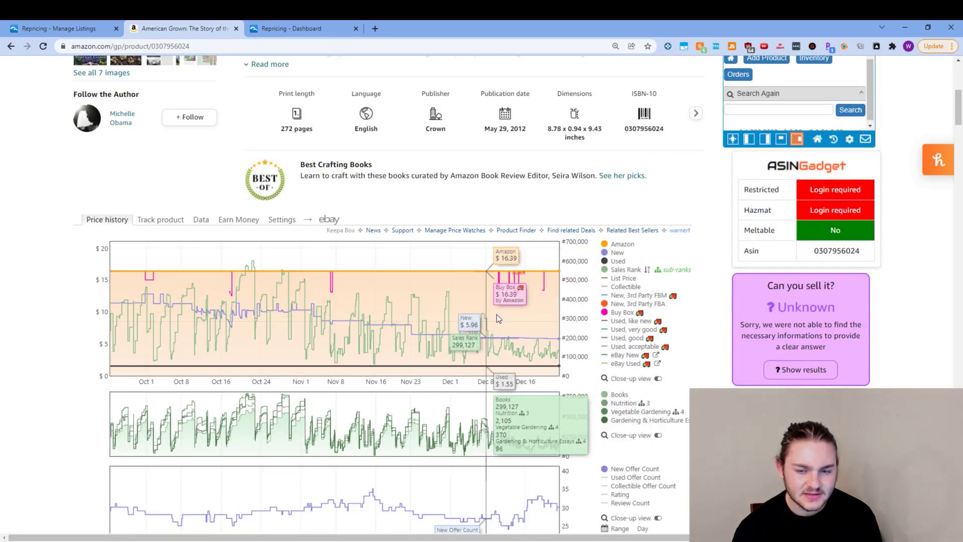
scroll(614, 414, "down", 3)
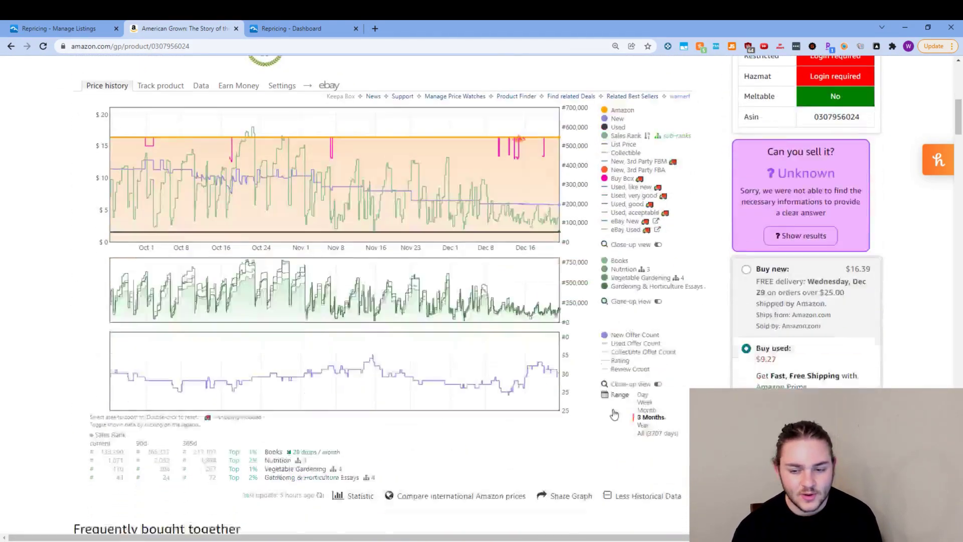
scroll(614, 414, "down", 2)
left_click(643, 314)
scroll(402, 301, "up", 4)
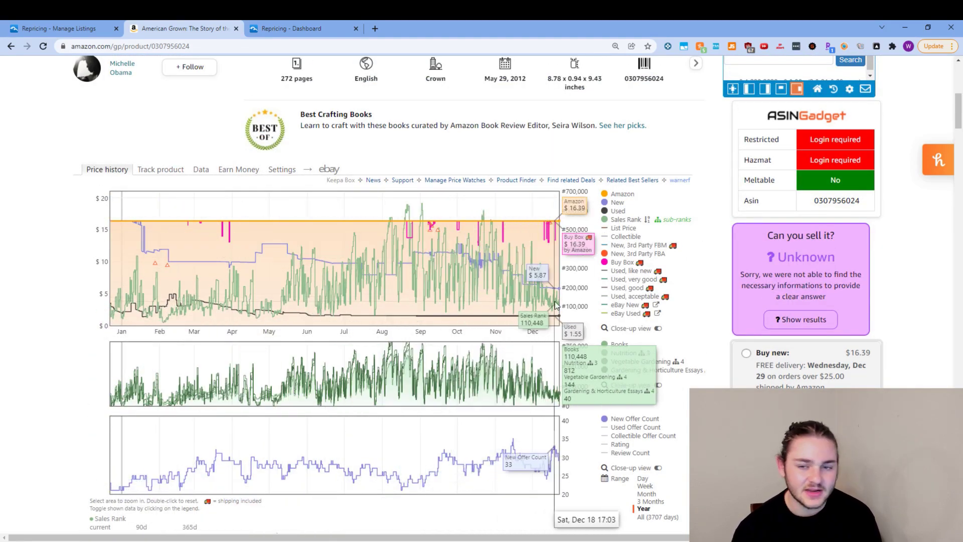
- Examine American Grown's yearly price history, sales rank figures, used-offer pricing and the Buy used option
scroll(554, 311, "up", 6)
scroll(551, 327, "down", 5)
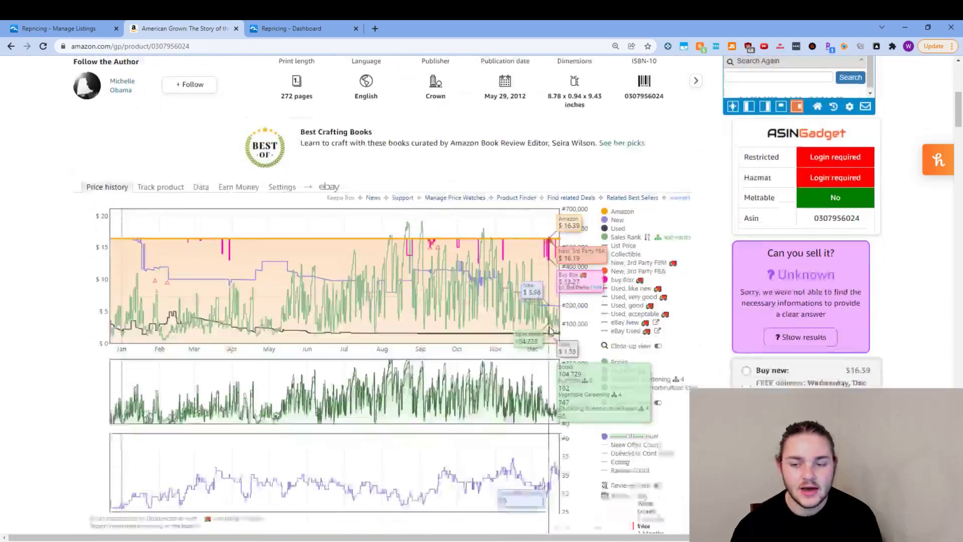
scroll(547, 330, "down", 4)
scroll(597, 326, "down", 1)
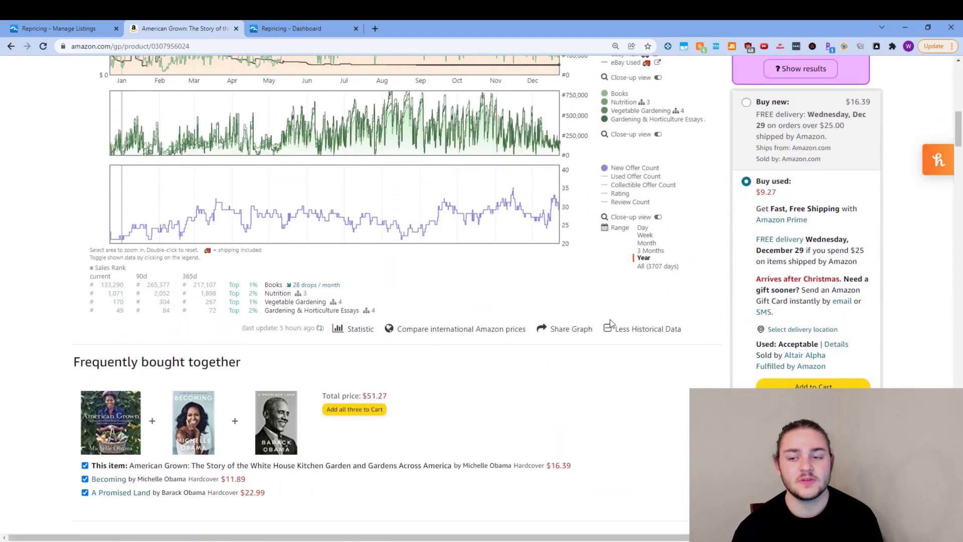
scroll(611, 324, "up", 10)
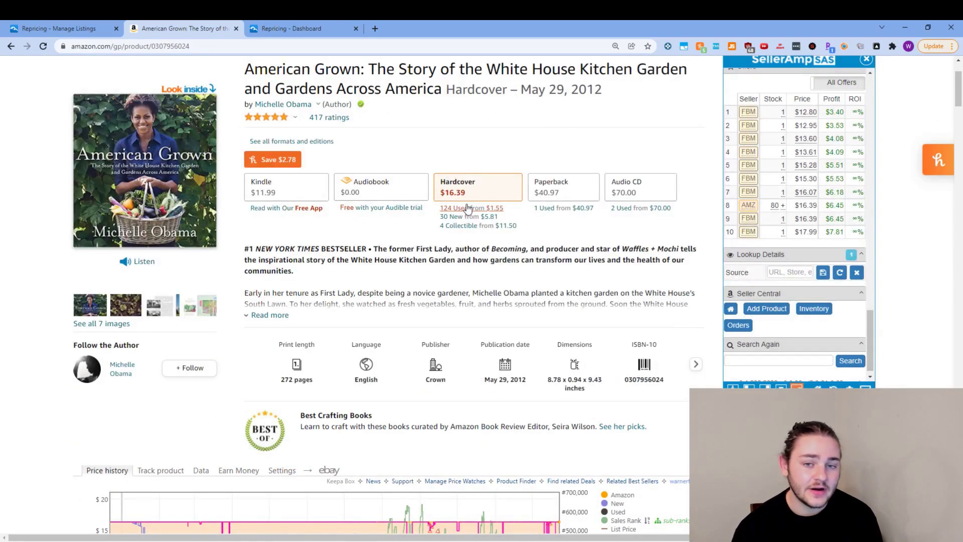
scroll(447, 275, "down", 5)
scroll(447, 275, "up", 1)
scroll(447, 275, "down", 6)
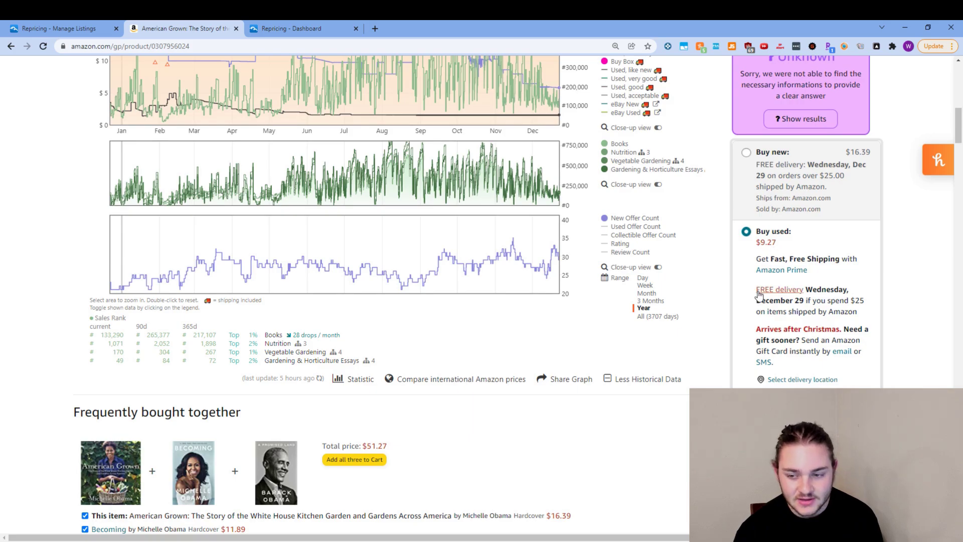
- Check the American Grown listing's creation date in the repricer against the book's yearly price and sales rank history
left_click(81, 25)
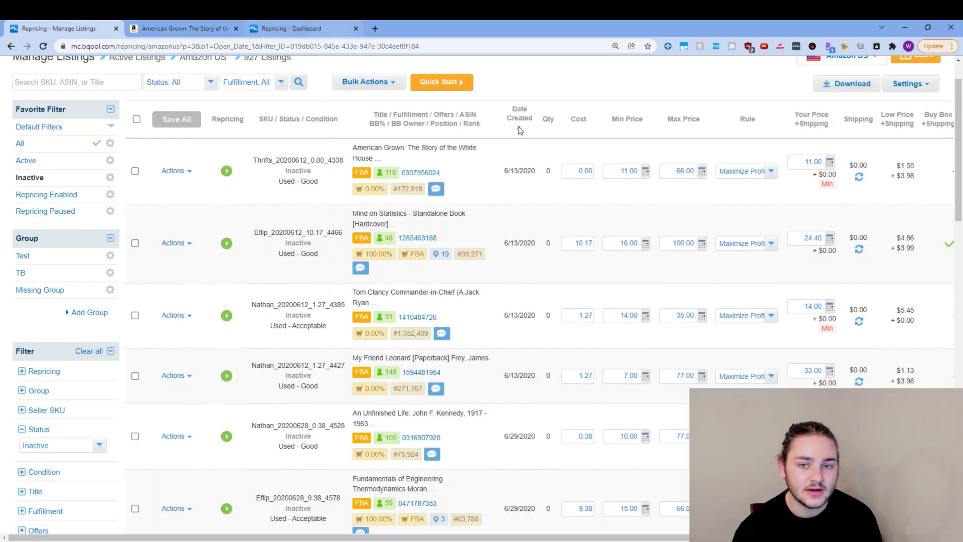
left_click(206, 25)
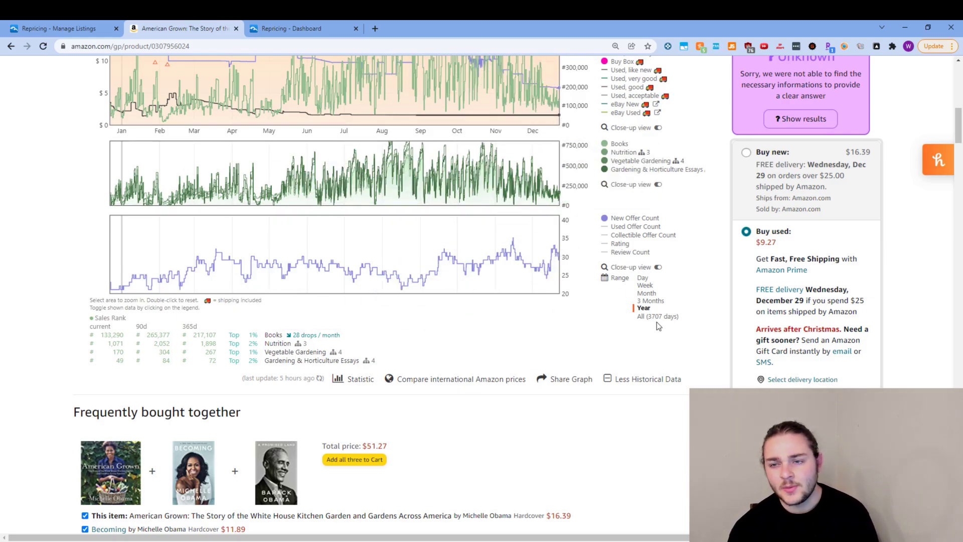
scroll(668, 319, "up", 1)
scroll(667, 319, "up", 3)
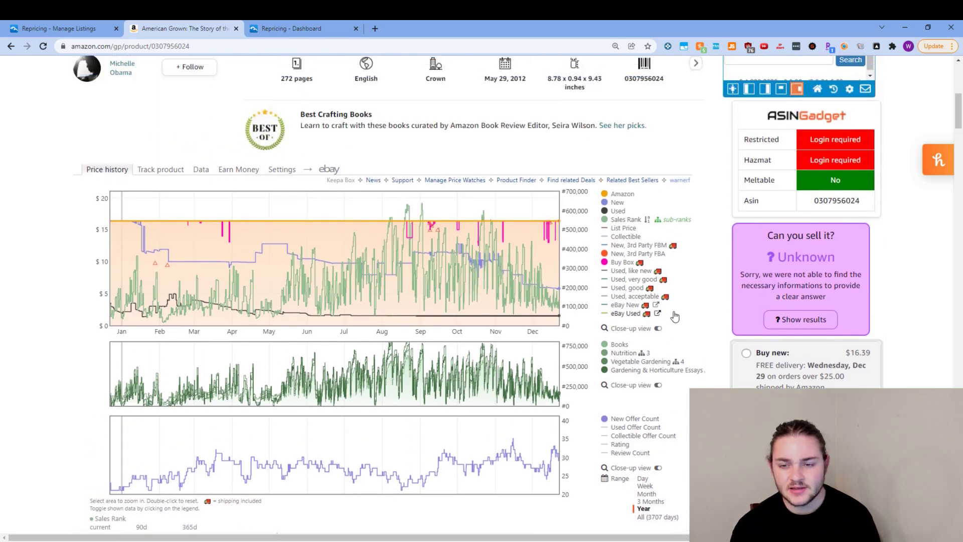
scroll(707, 310, "down", 3)
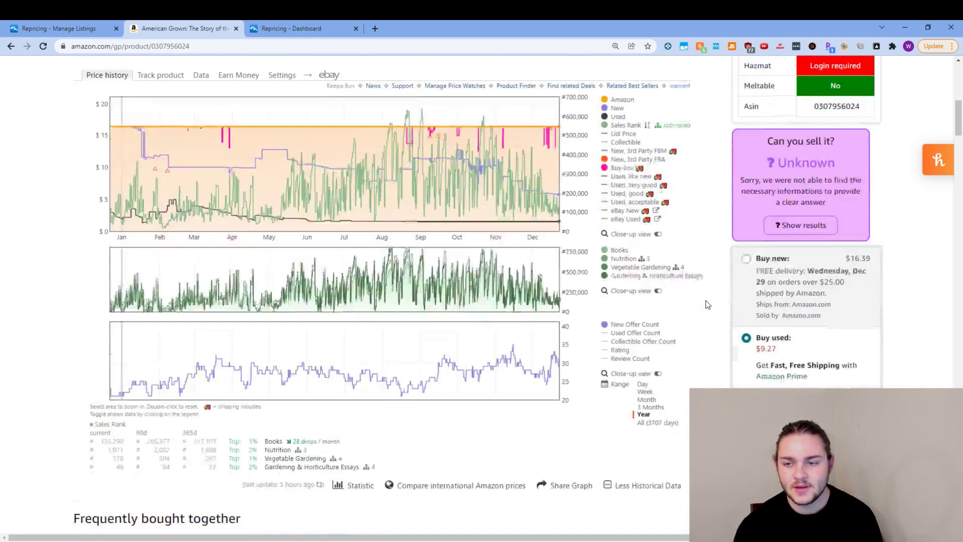
scroll(705, 314, "down", 1)
scroll(705, 314, "up", 10)
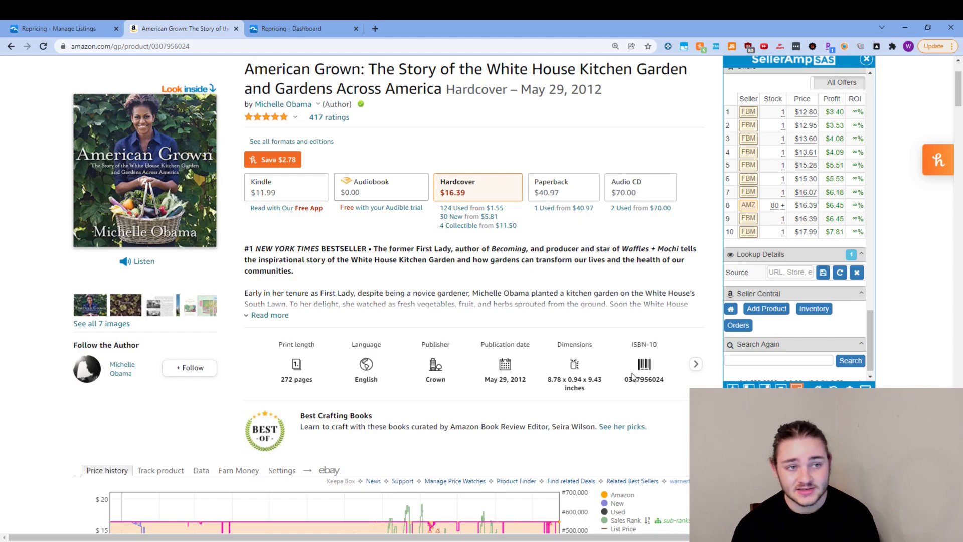
- Open the hardcover edition's used offers and filter them to Prime offers
left_click(494, 210)
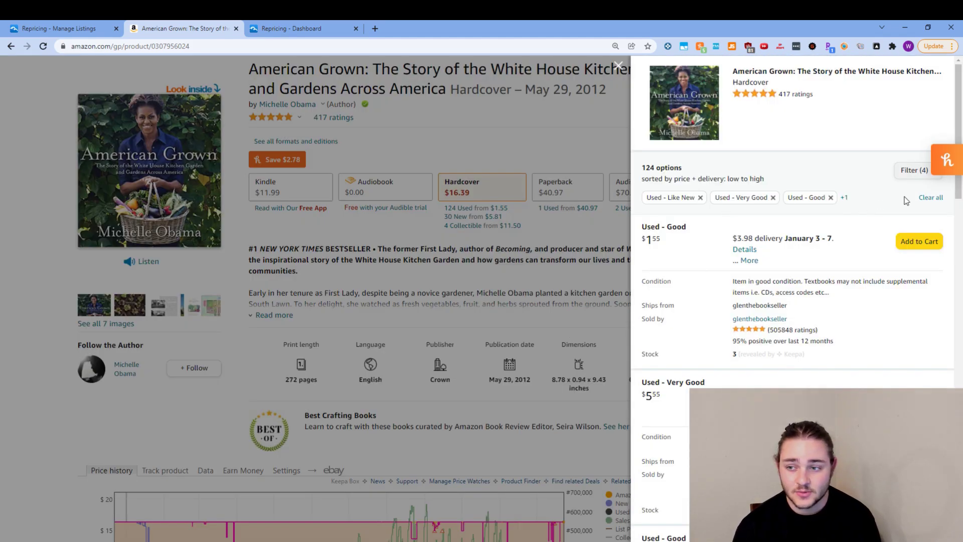
left_click(908, 173)
left_click(925, 233)
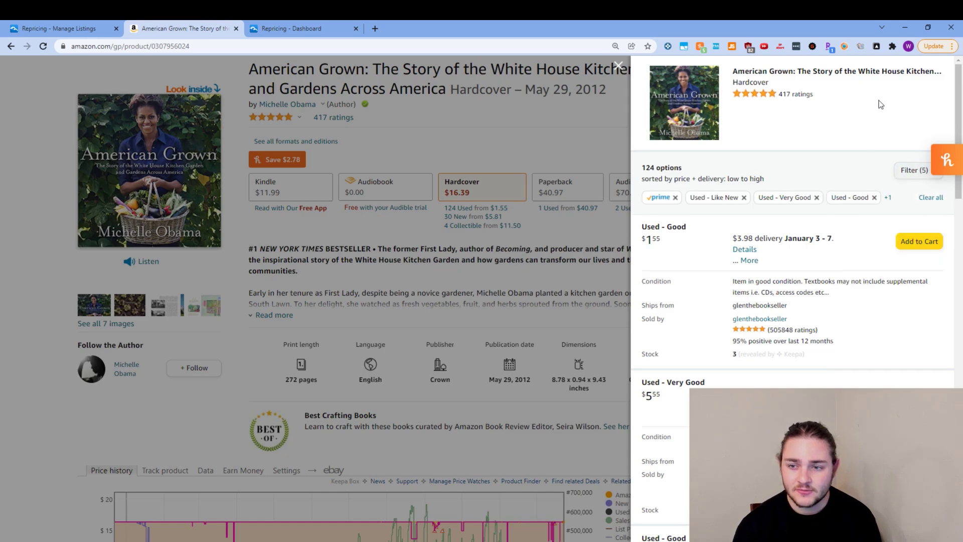
scroll(728, 347, "down", 1)
scroll(729, 375, "up", 1)
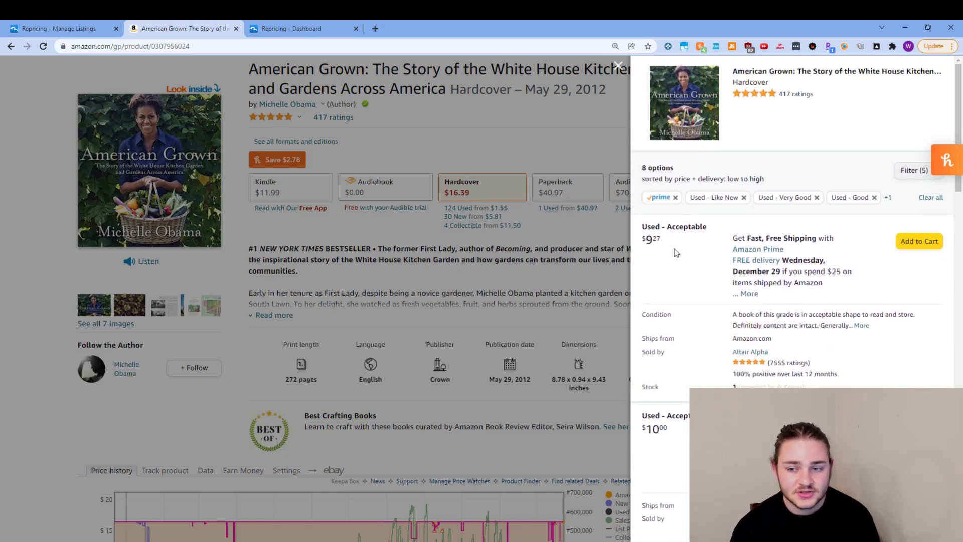
- Compare the prices of the cheapest Prime offers, highlighting those of the two Used - Acceptable copies
left_click_drag(649, 242, 677, 247)
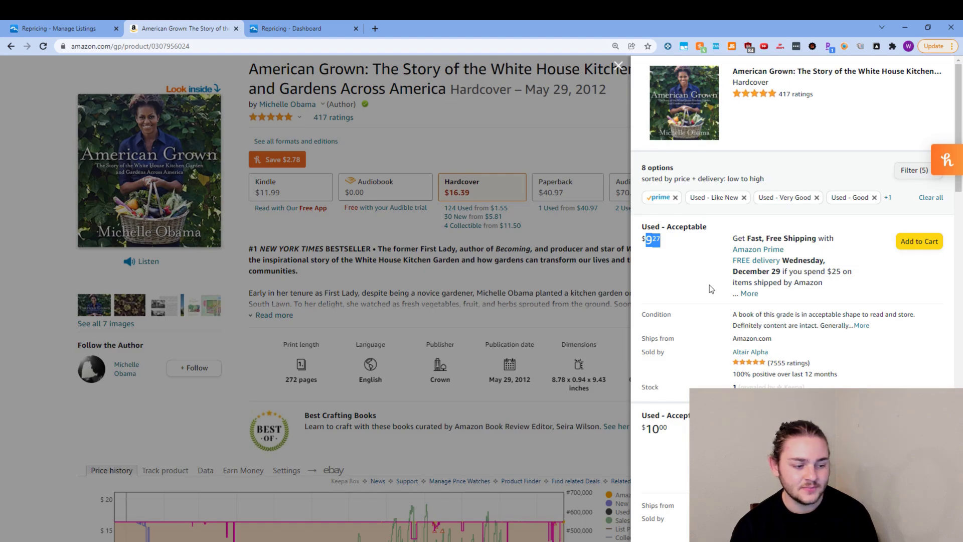
scroll(737, 367, "down", 3)
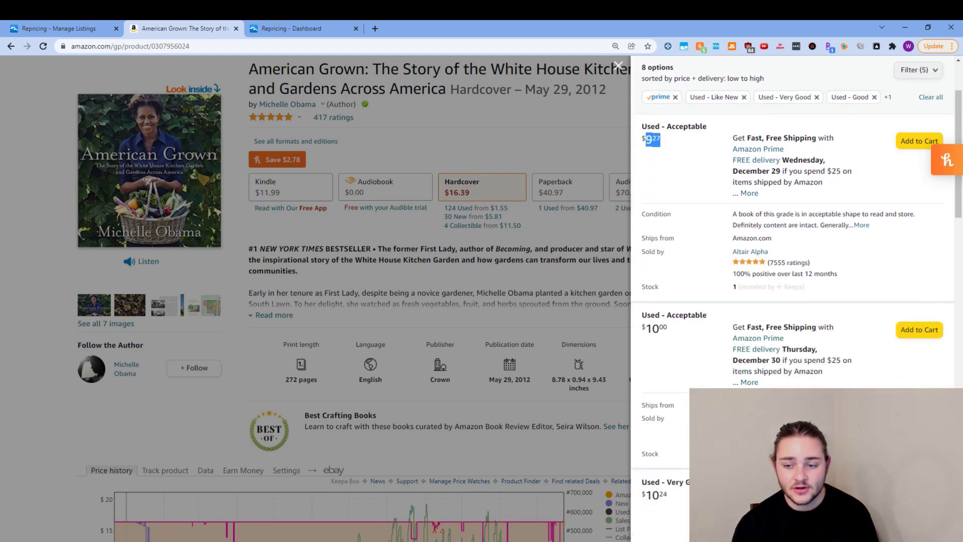
scroll(681, 435, "down", 2)
left_click_drag(643, 192, 674, 179)
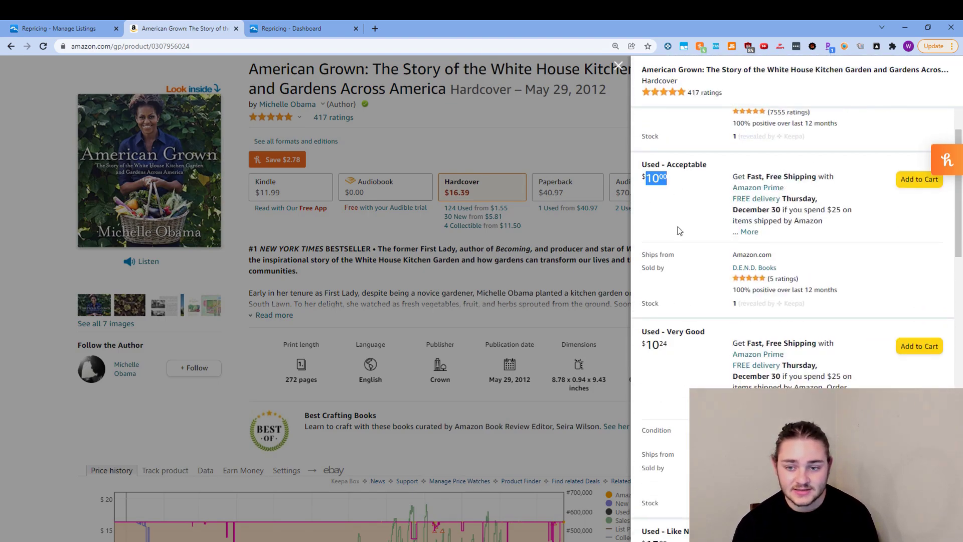
scroll(677, 228, "up", 1)
scroll(695, 281, "down", 3)
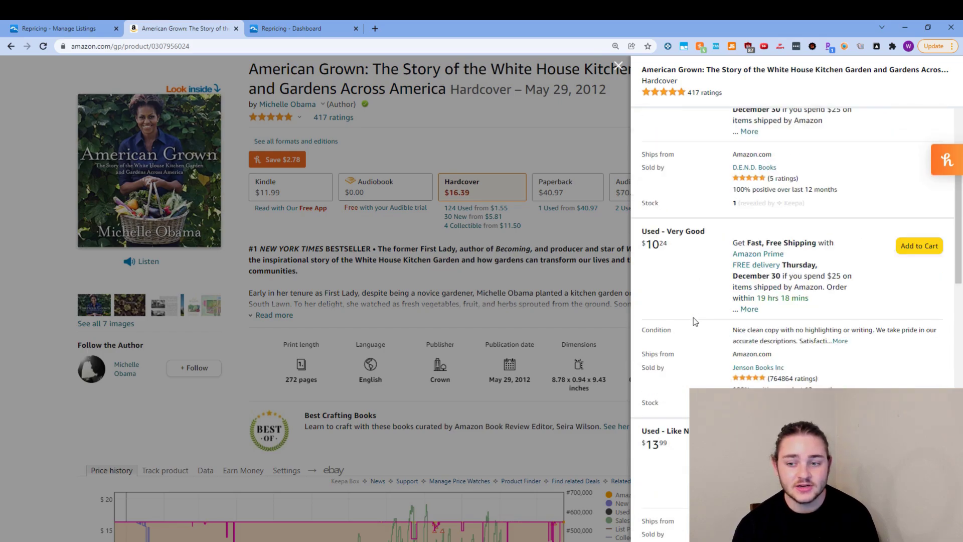
scroll(679, 247, "up", 5)
scroll(667, 354, "down", 5)
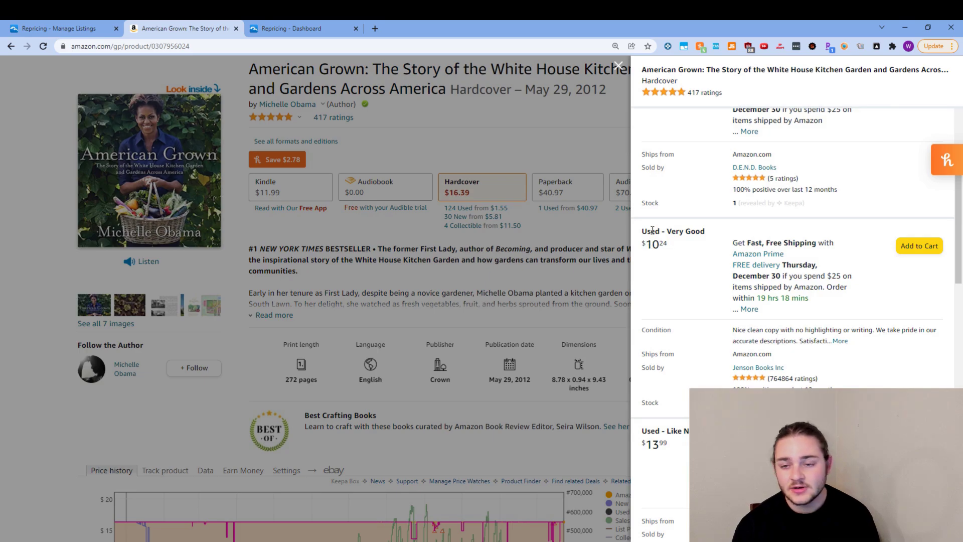
- Review the prices of the Used - Very Good and Used - Like New Prime offers further down the list
mouse_move(647, 232)
left_mouse_down()
mouse_move(709, 234)
mouse_move(647, 246)
left_mouse_up()
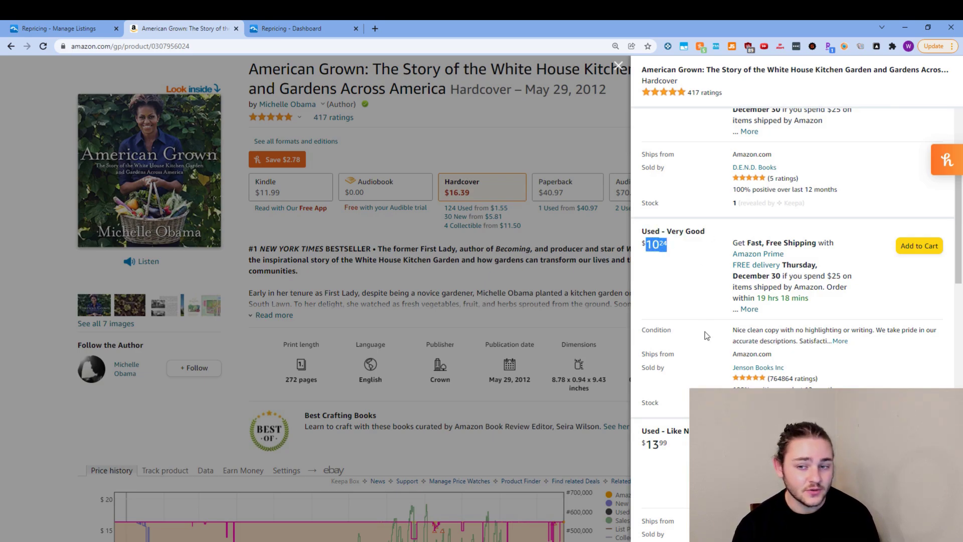
scroll(687, 338, "down", 3)
scroll(687, 338, "down", 2)
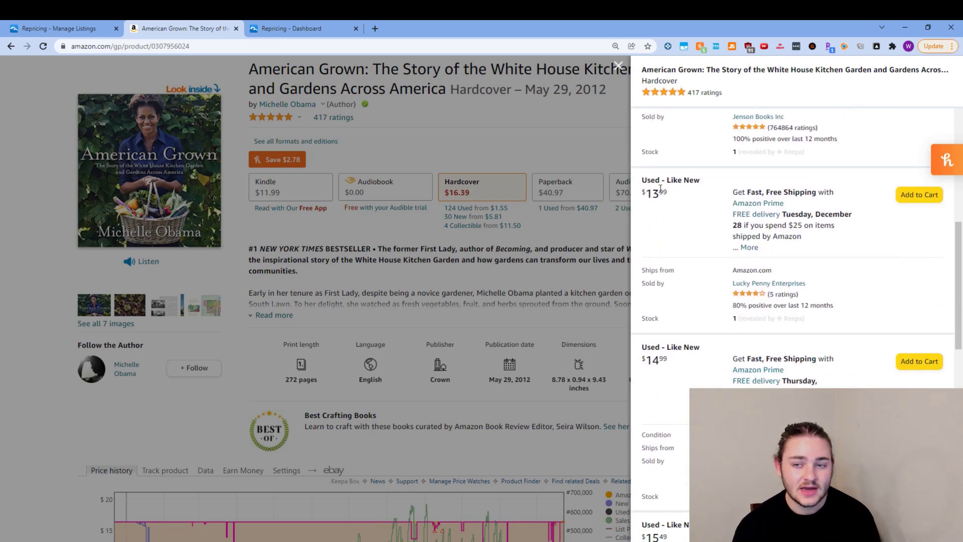
scroll(675, 234, "up", 2)
left_click_drag(682, 296, 643, 294)
scroll(685, 266, "down", 8)
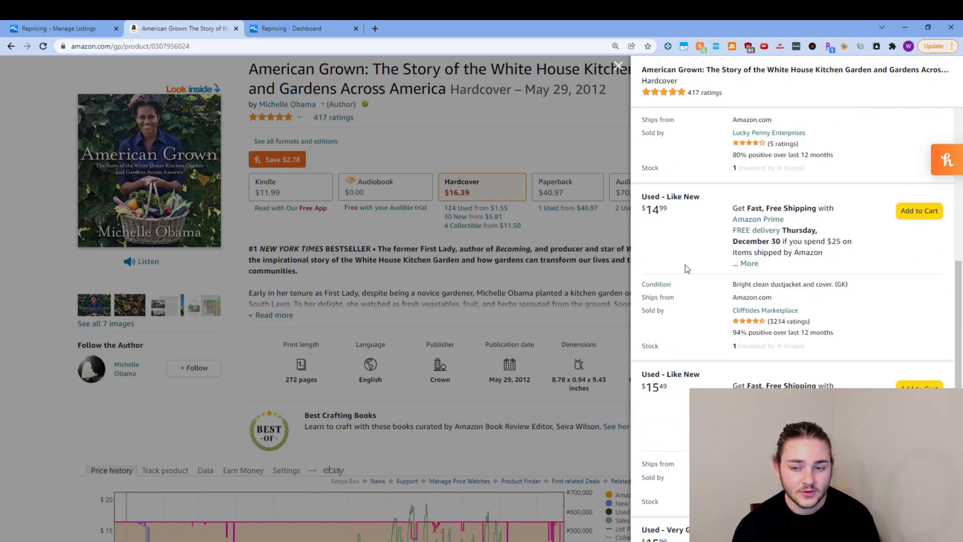
- Review the remaining used Prime offers through to the Used - Good copy, and close the offer list
scroll(672, 270, "down", 6)
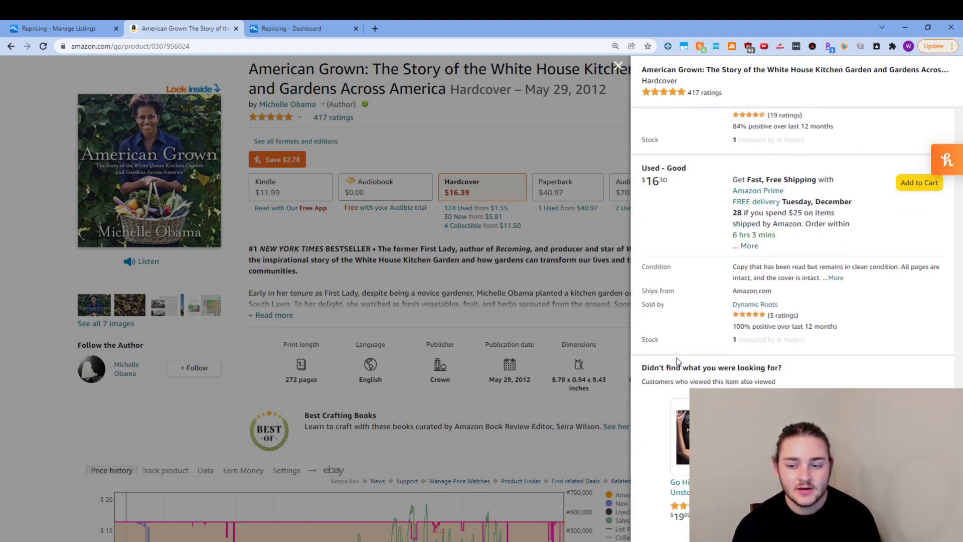
scroll(678, 331, "up", 6)
scroll(652, 246, "up", 5)
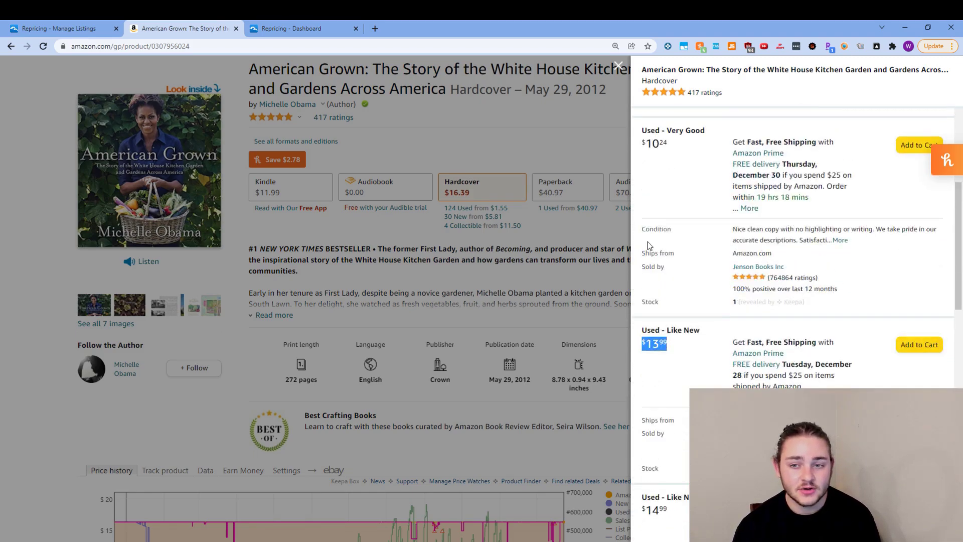
left_click(595, 275)
- Examine the American Grown book's price history, sales rank and current used offers against its repricer listing
scroll(527, 311, "down", 3)
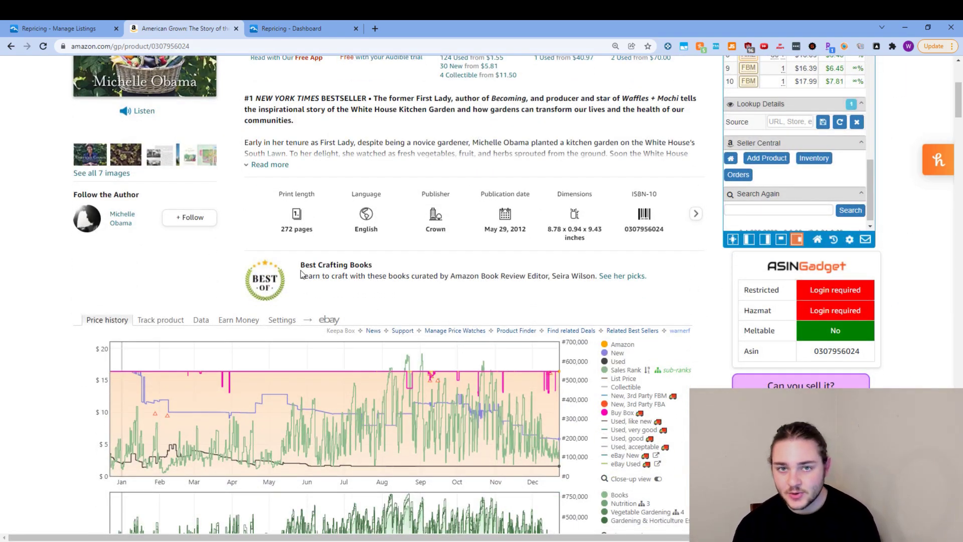
scroll(302, 273, "up", 3)
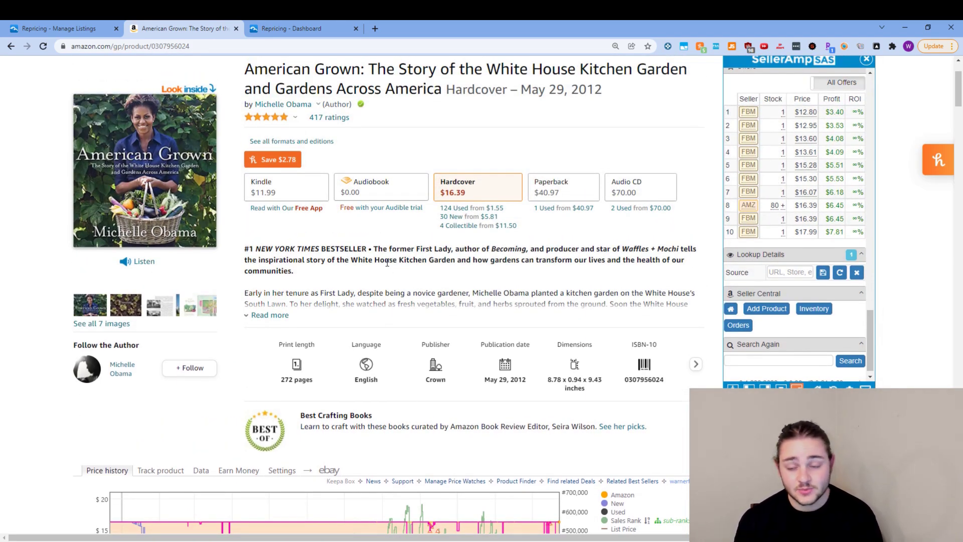
left_click(68, 20)
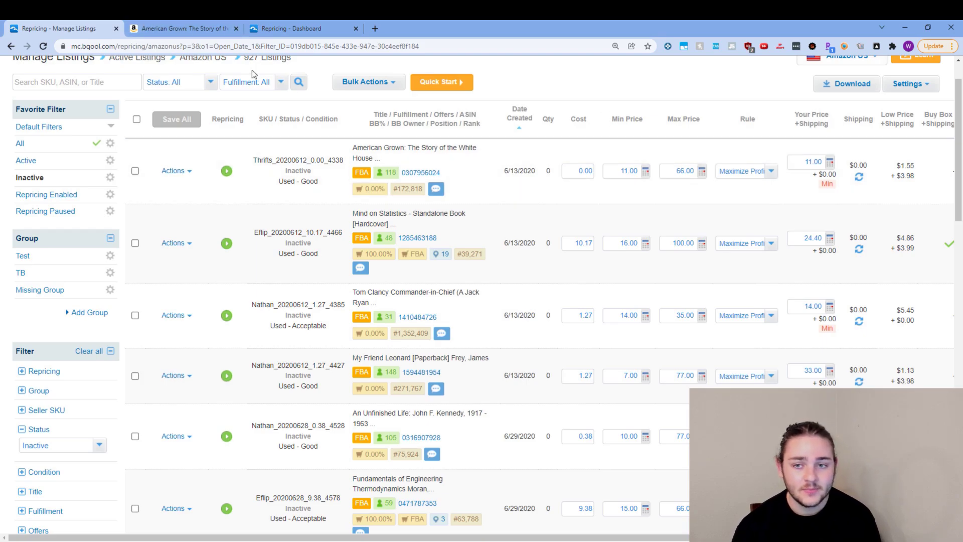
left_click(185, 29)
scroll(618, 339, "down", 9)
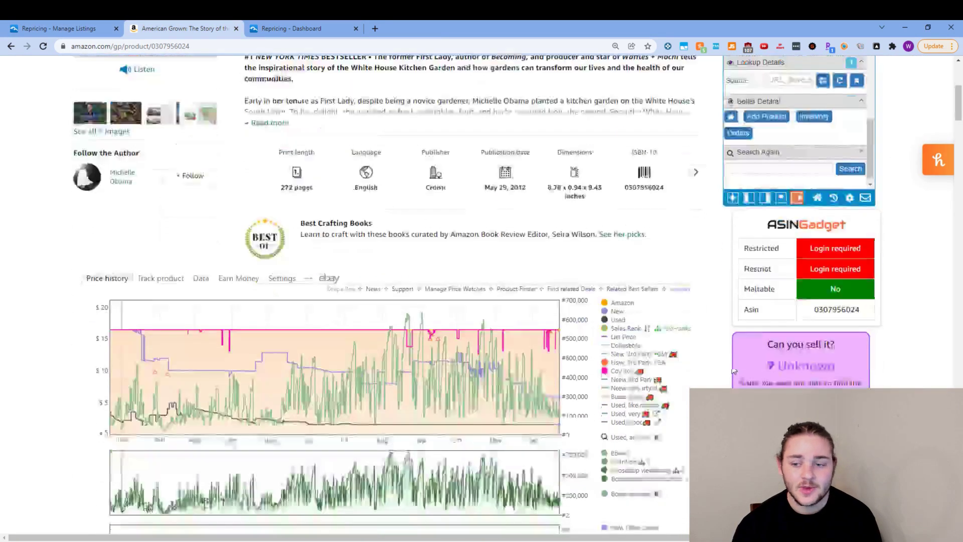
scroll(462, 222, "up", 4)
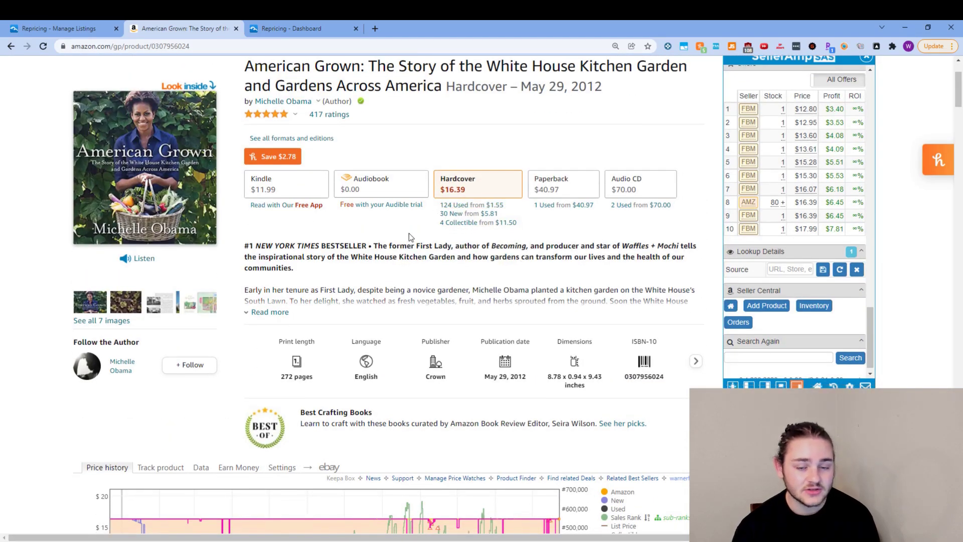
scroll(550, 308, "down", 5)
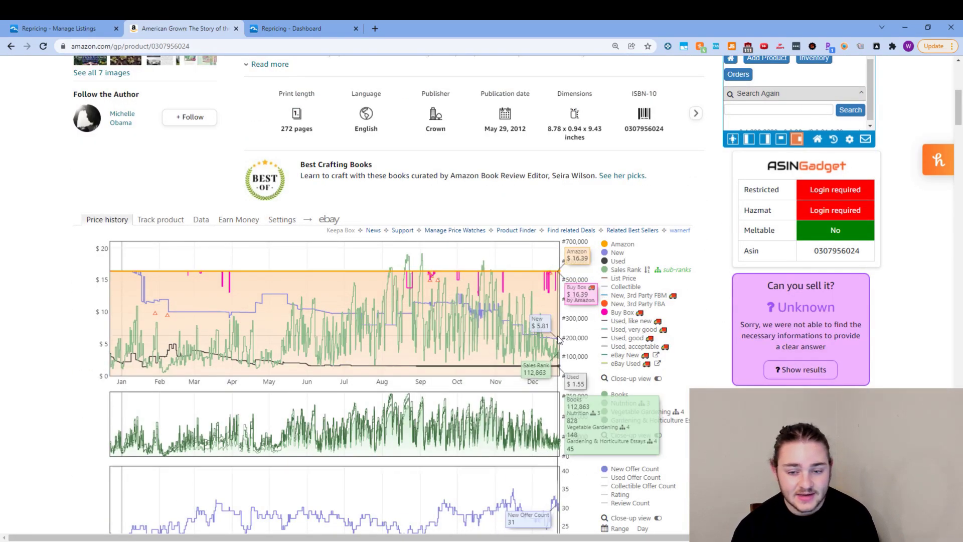
scroll(707, 352, "down", 6)
scroll(707, 353, "down", 4)
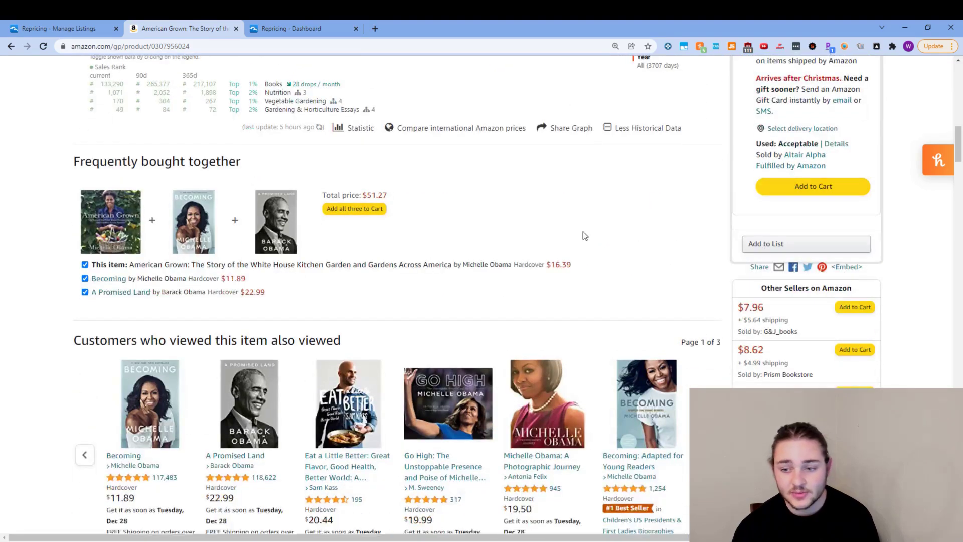
scroll(232, 157, "up", 15)
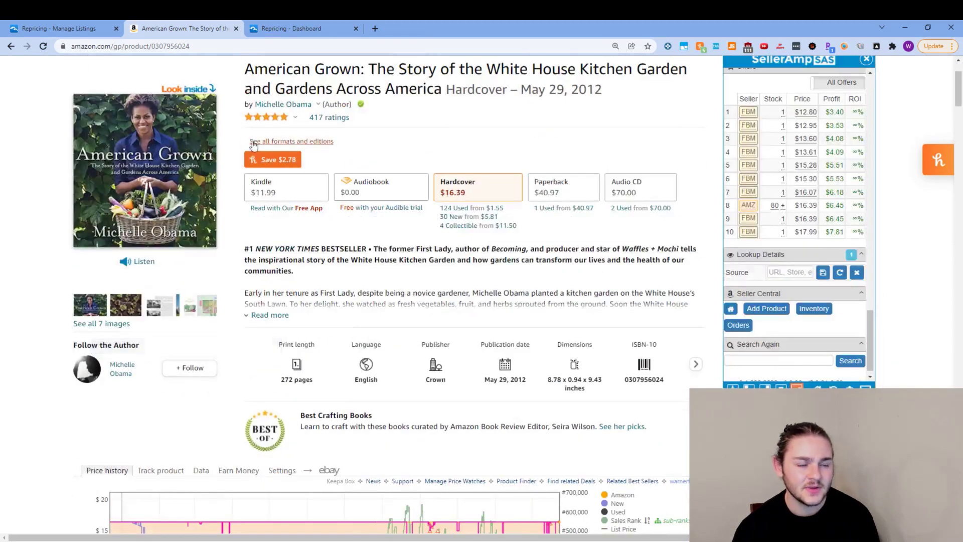
- Set the American Grown listing's minimum price to 13 in the repricer's listings
left_click(78, 22)
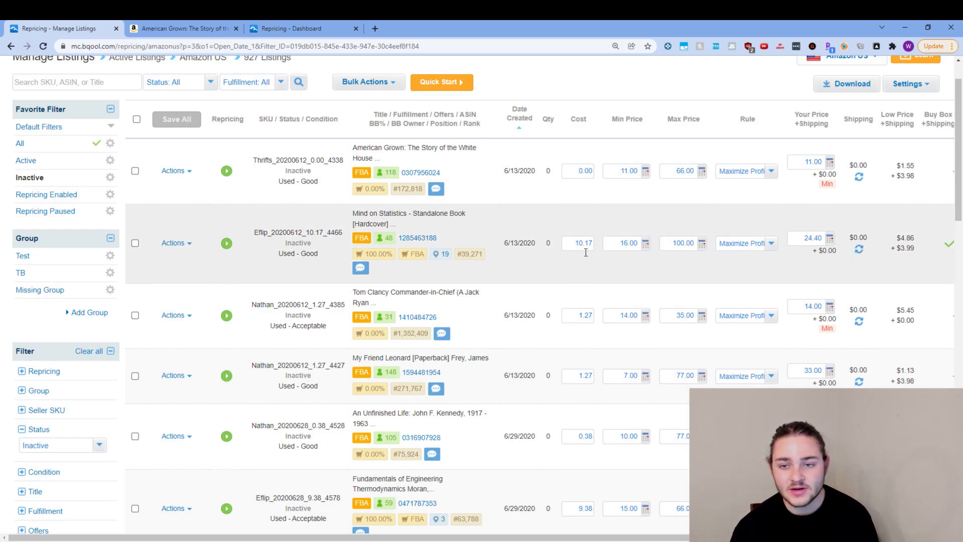
left_click(624, 169)
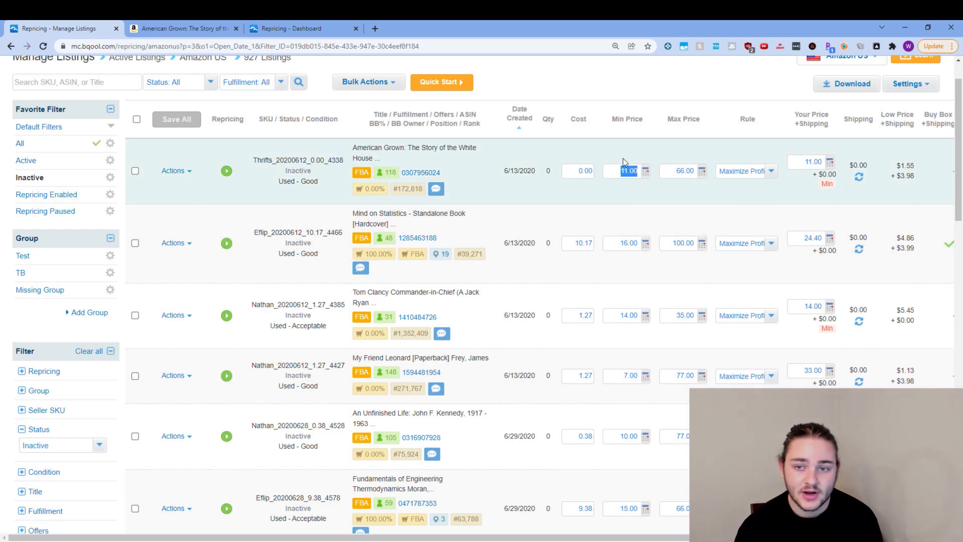
type("1")
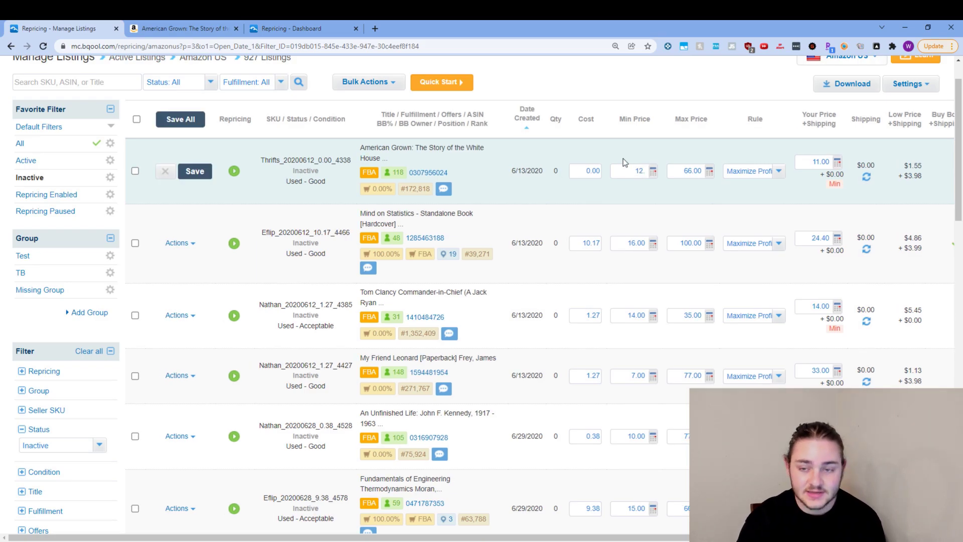
type("3")
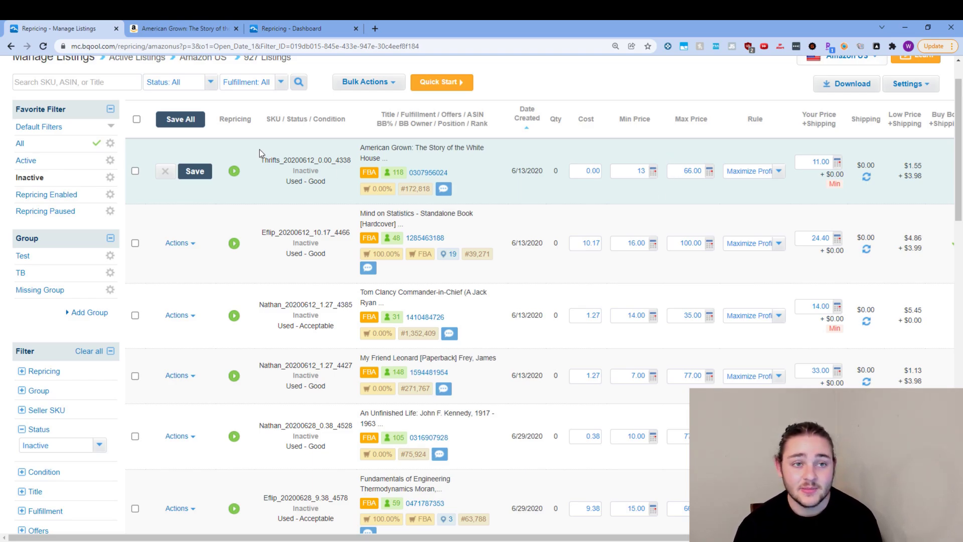
- Compare the American Grown listing's maximum price with the Amazon and Buy Box prices in the book's price history
left_click(692, 171)
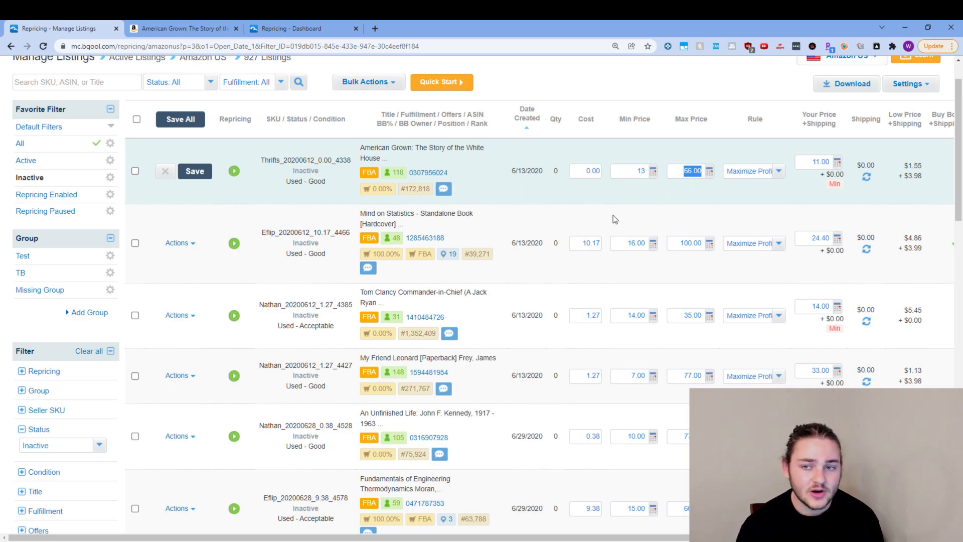
double_click(689, 172)
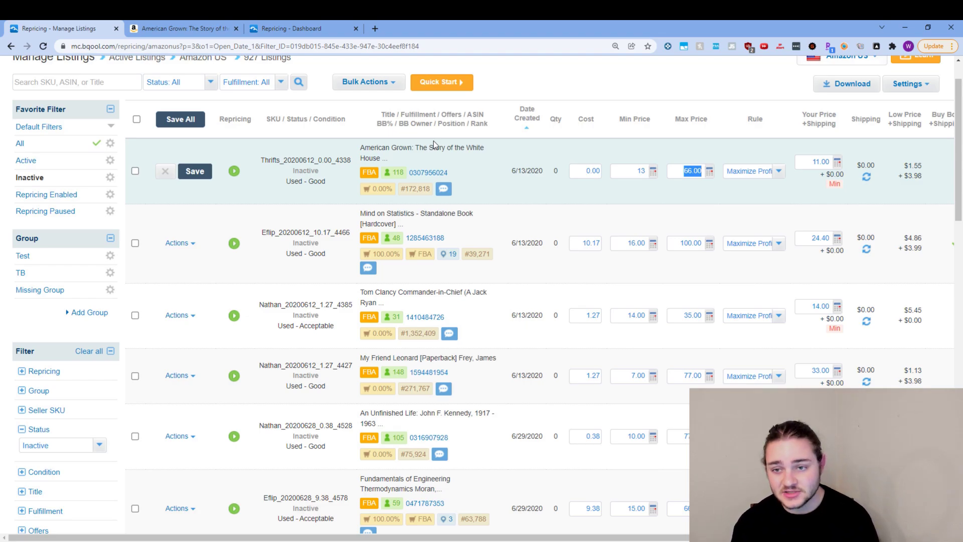
left_click(185, 29)
scroll(547, 299, "down", 5)
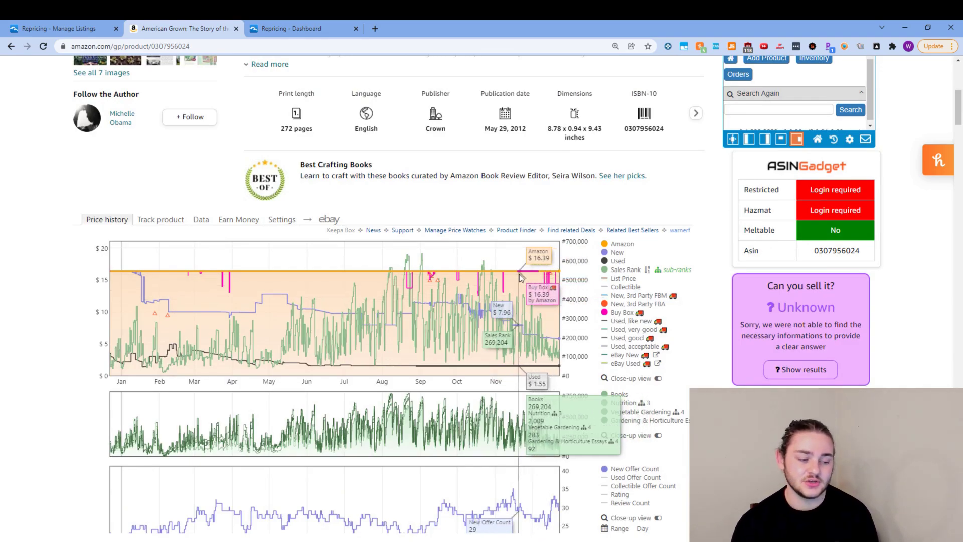
scroll(521, 277, "up", 3)
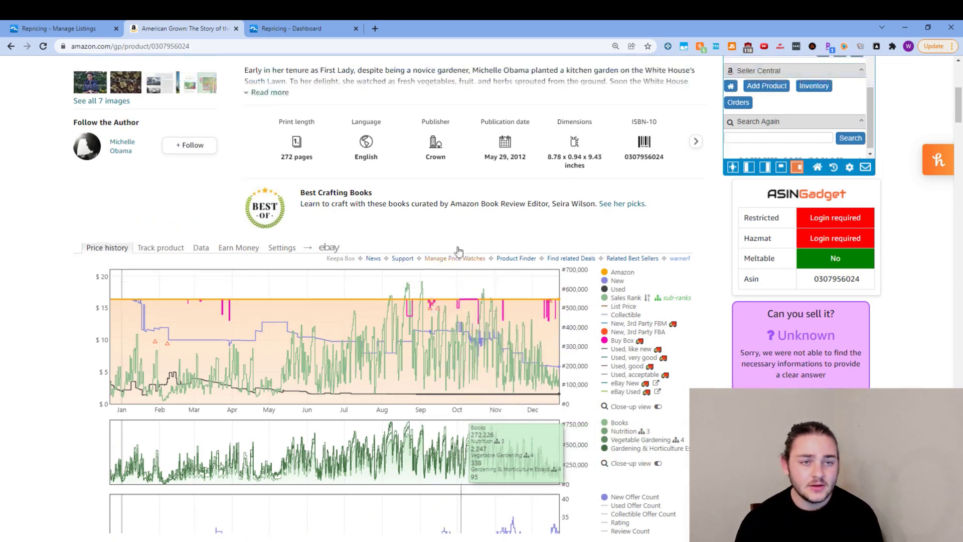
key("ctrl+shift+Tab")
left_click(683, 204)
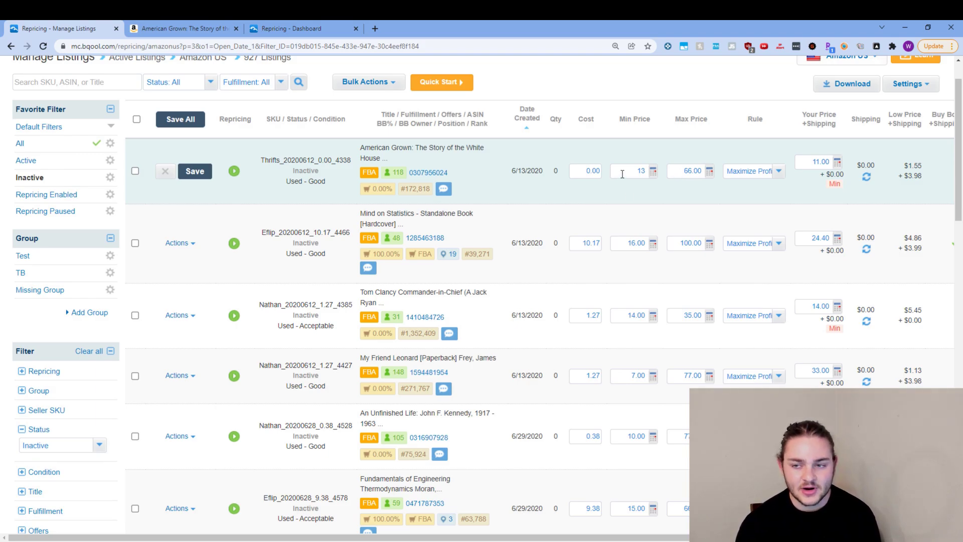
- Look through the repricing rules that can be assigned to the American Grown listing, and close the choices
scroll(601, 207, "up", 1)
scroll(601, 208, "up", 1)
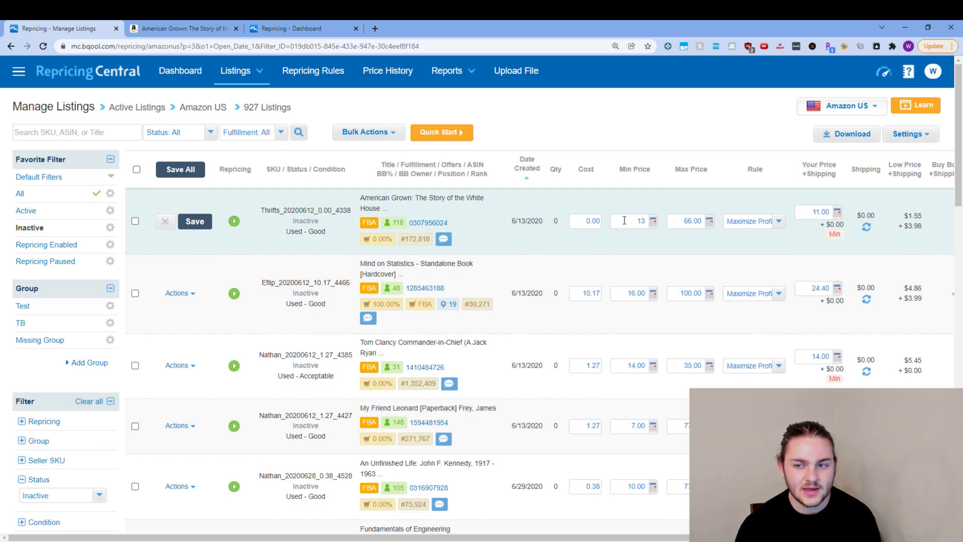
scroll(719, 249, "down", 1)
scroll(780, 191, "up", 1)
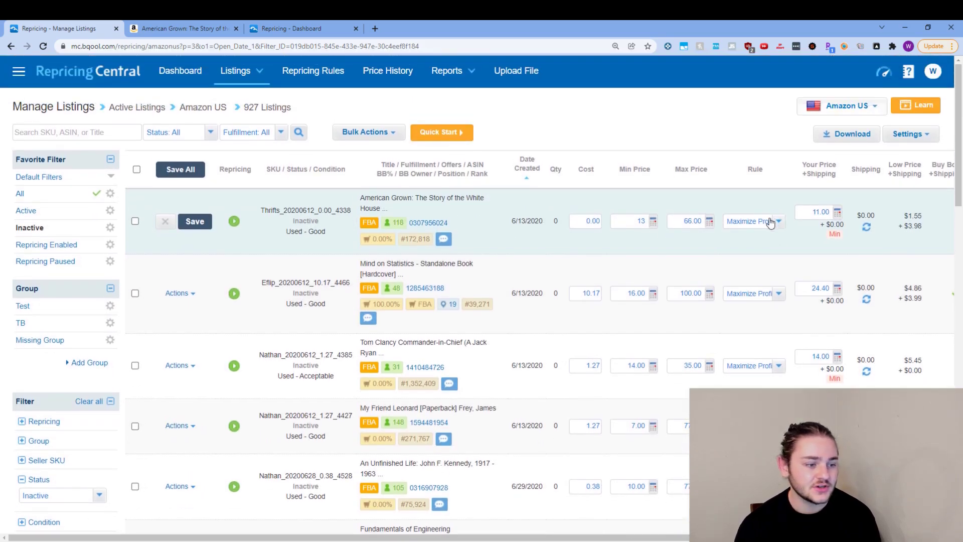
left_click(773, 226)
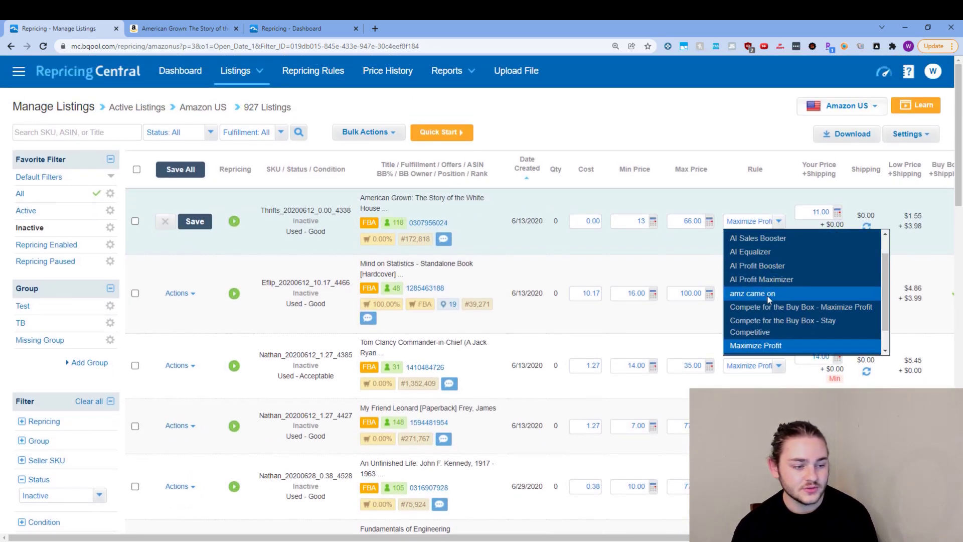
scroll(767, 298, "down", 1)
scroll(778, 333, "up", 1)
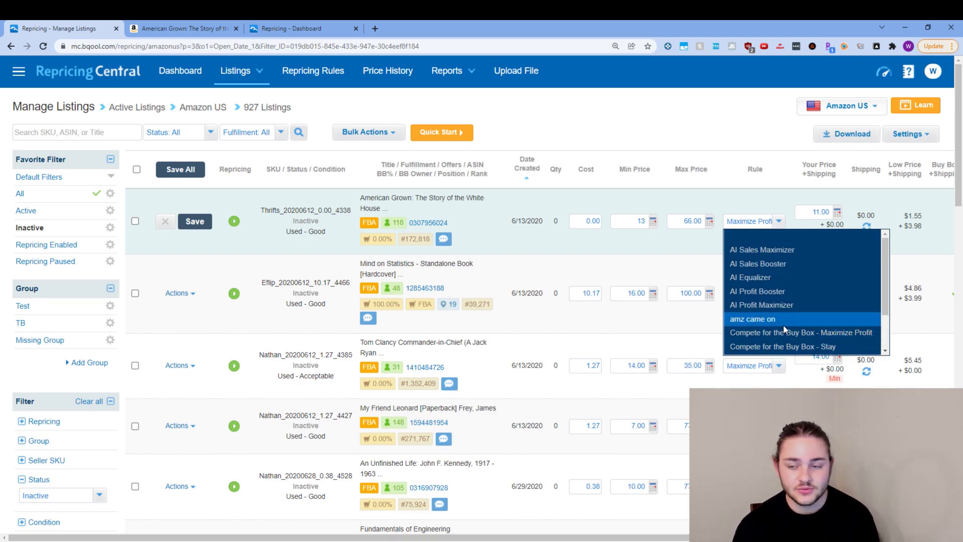
scroll(775, 326, "down", 1)
left_click(747, 206)
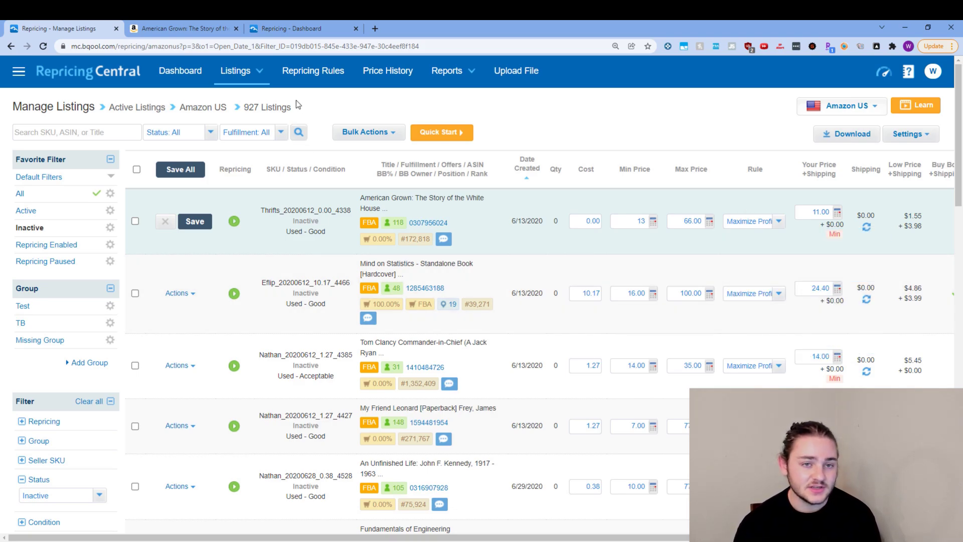
- Open the Amazon US repricing rules and review the AI and custom rules with their descriptions
left_click(317, 80)
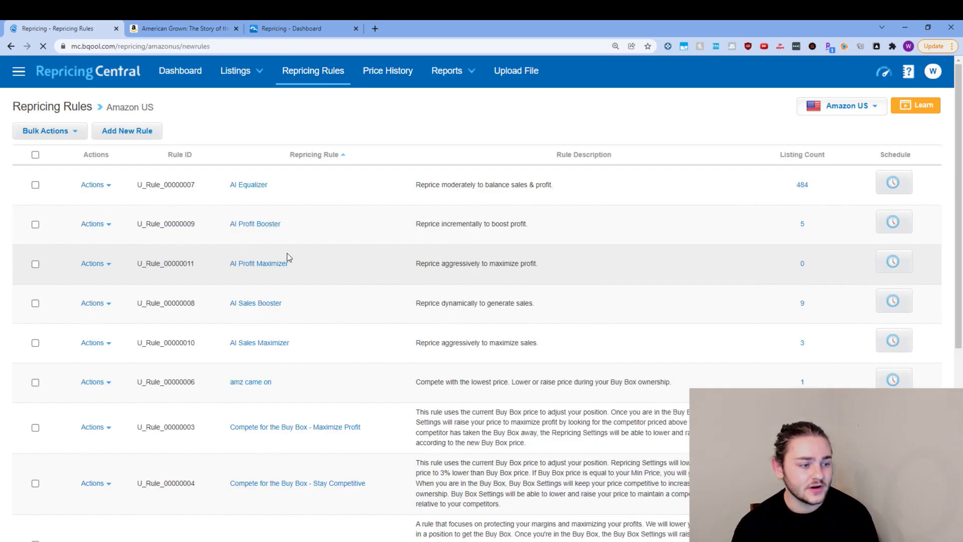
scroll(388, 294, "down", 1)
scroll(385, 286, "up", 1)
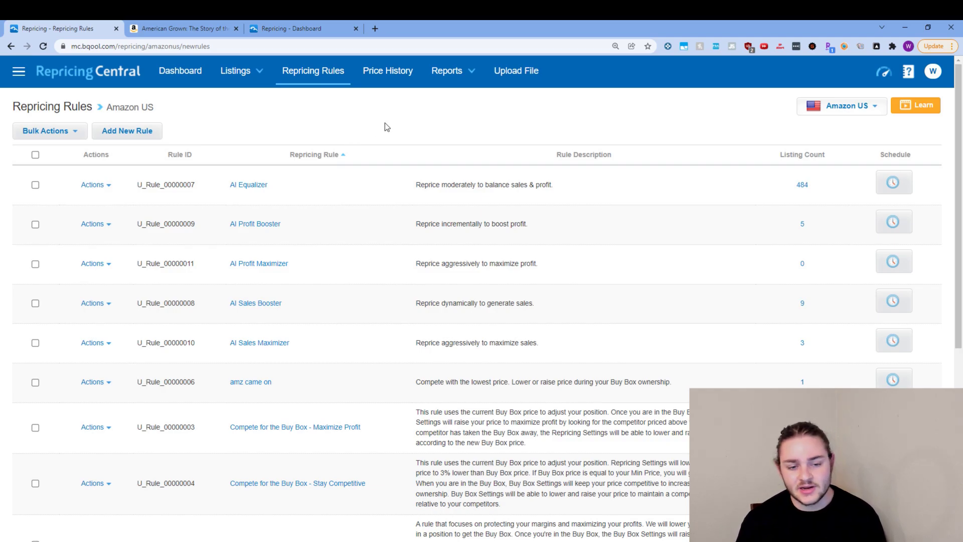
scroll(326, 383, "down", 6)
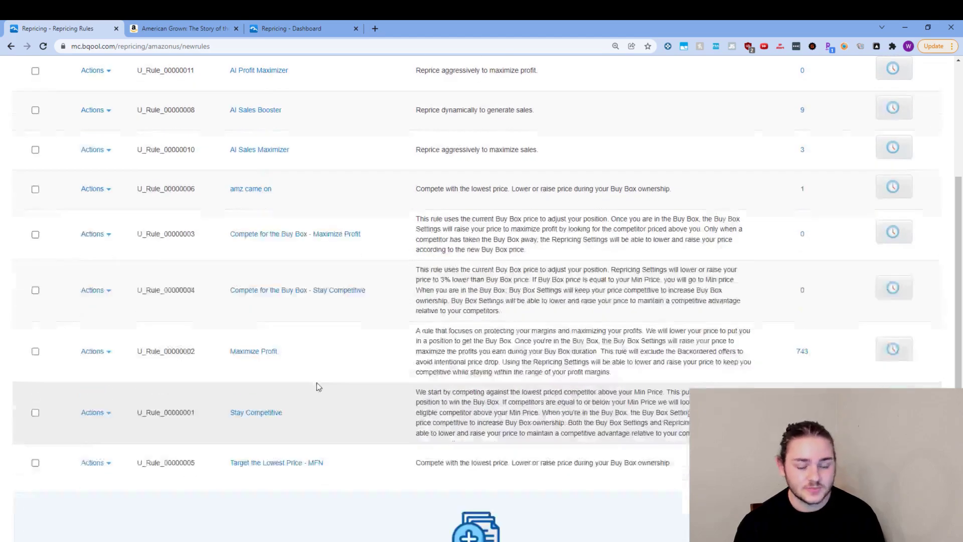
scroll(352, 386, "up", 4)
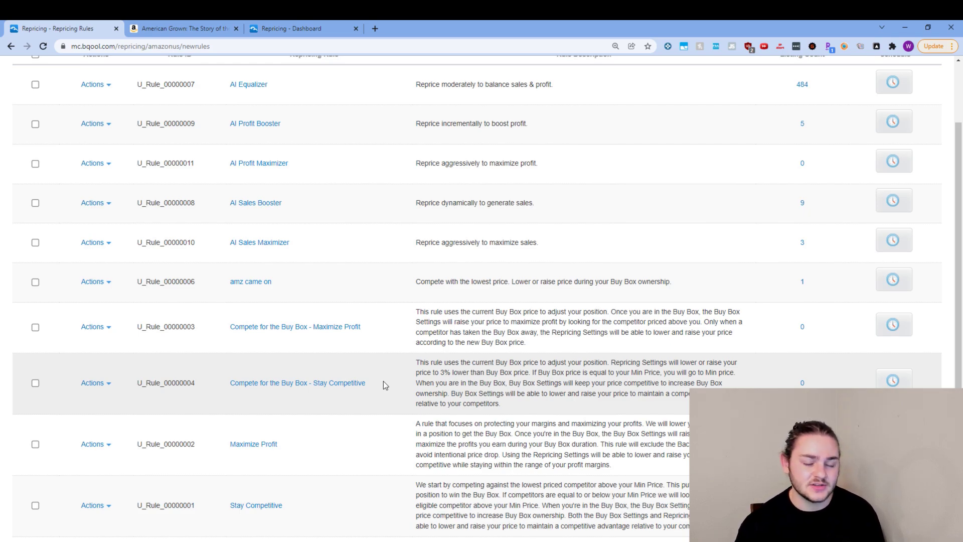
scroll(331, 388, "down", 3)
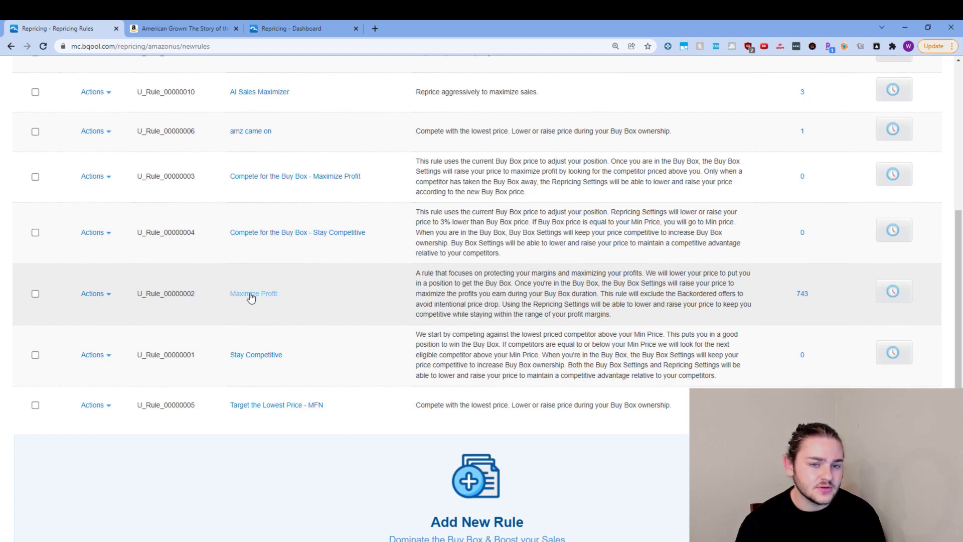
- Open the Maximize Profit rule for editing and review its rule type, name and description
left_click(248, 294)
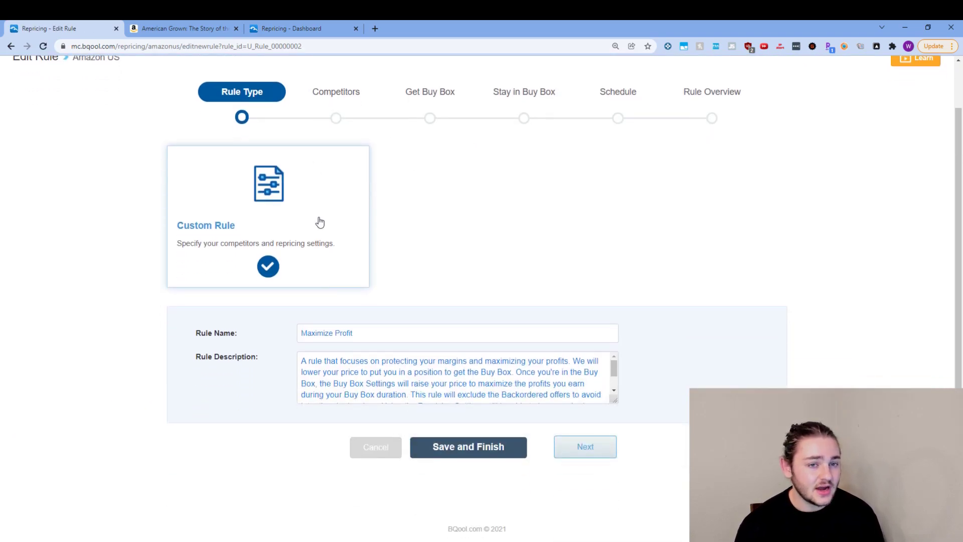
scroll(331, 216, "up", 1)
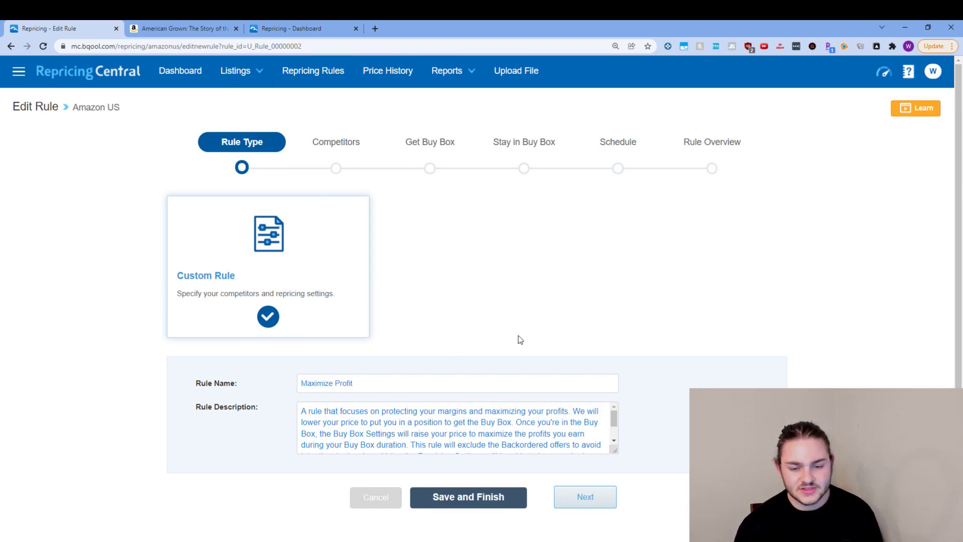
scroll(577, 430, "down", 2)
scroll(577, 430, "up", 2)
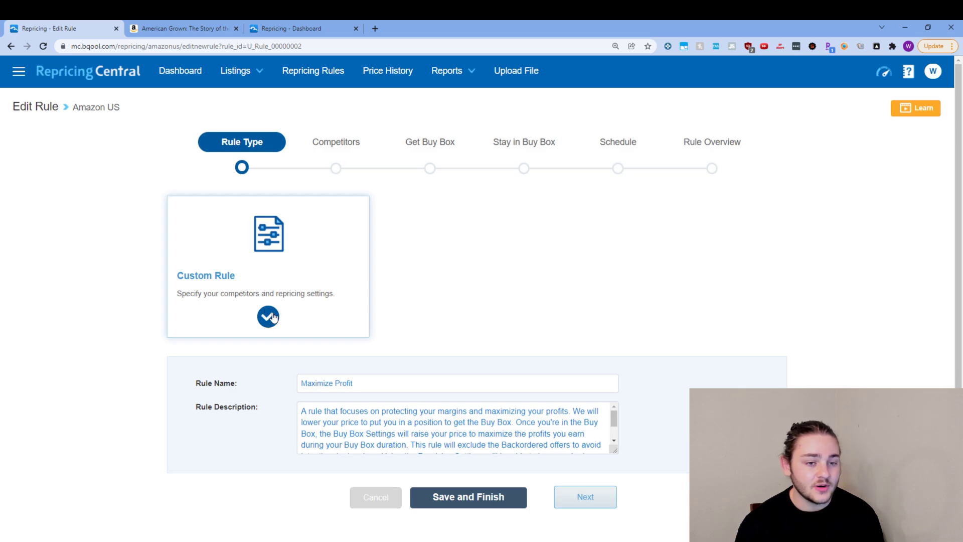
- Advance to the Maximize Profit rule's Competitors settings and review whom it competes with
left_click(588, 500)
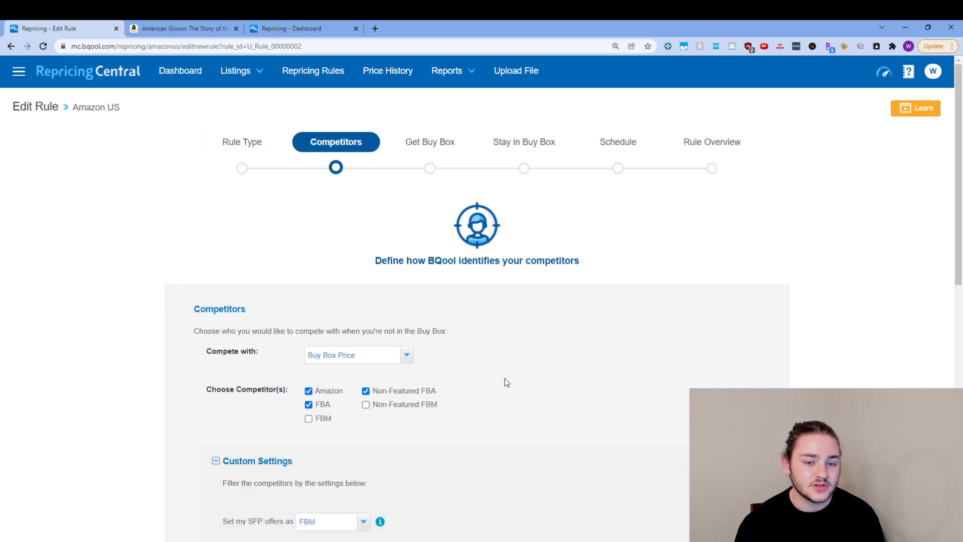
scroll(507, 381, "down", 1)
scroll(517, 370, "up", 1)
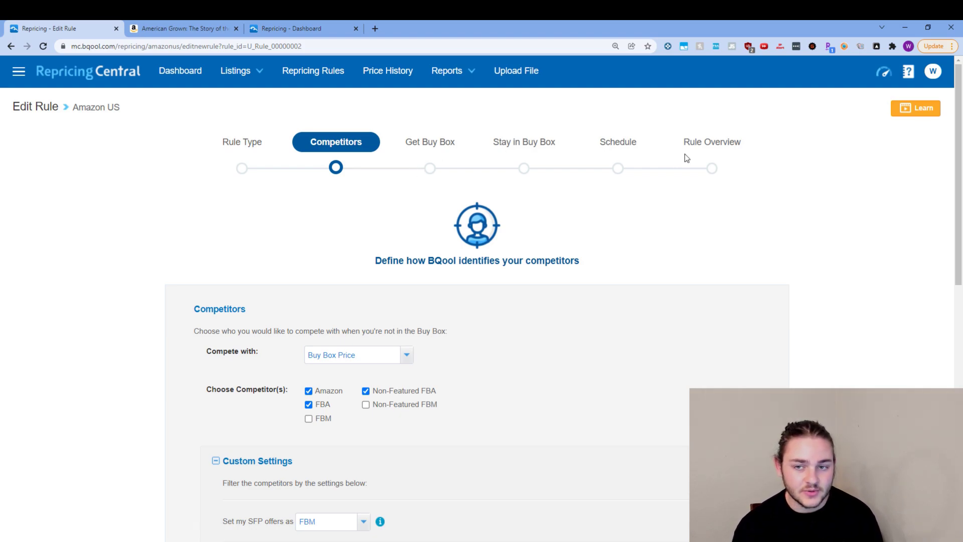
scroll(434, 273, "down", 1)
scroll(430, 294, "up", 1)
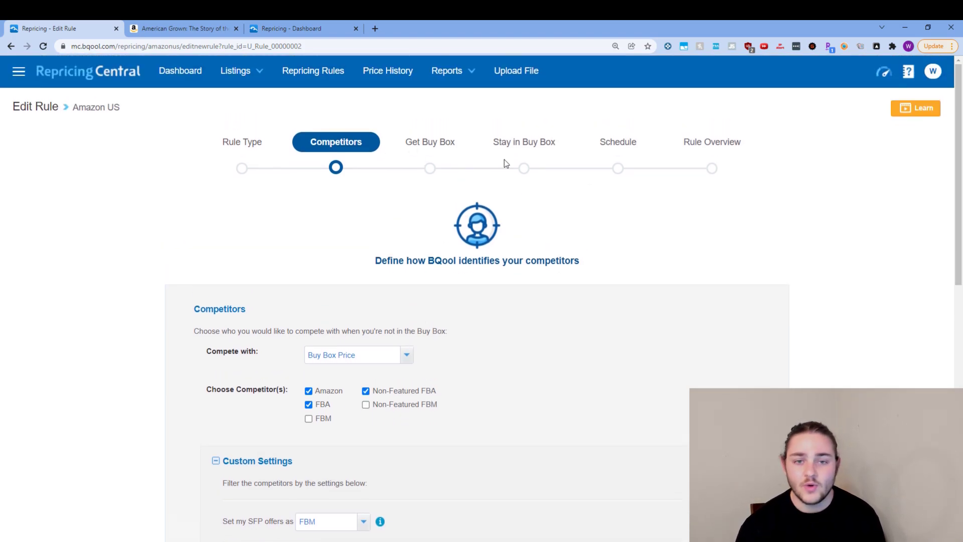
- Check the price targets the rule can compete with, keeping Buy Box Price selected
scroll(261, 328, "down", 1)
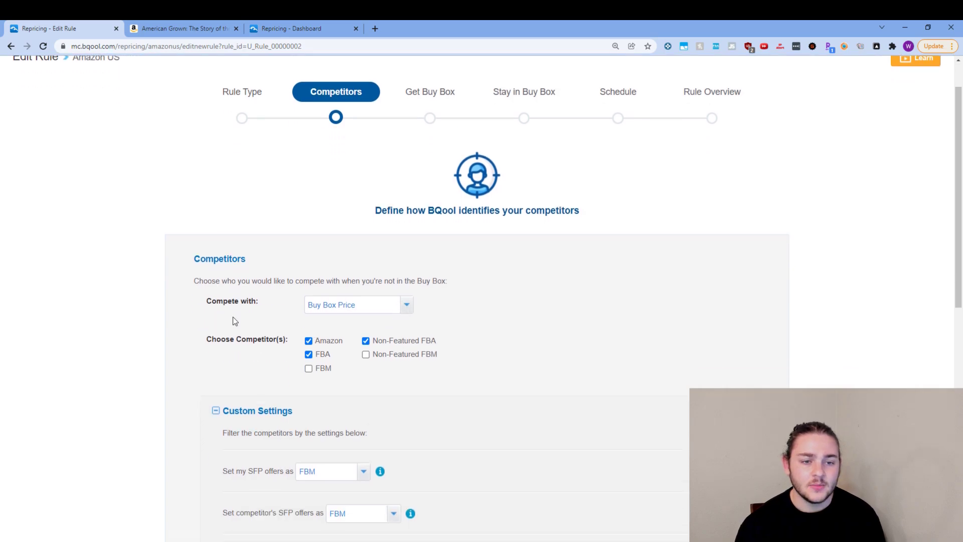
left_click(391, 307)
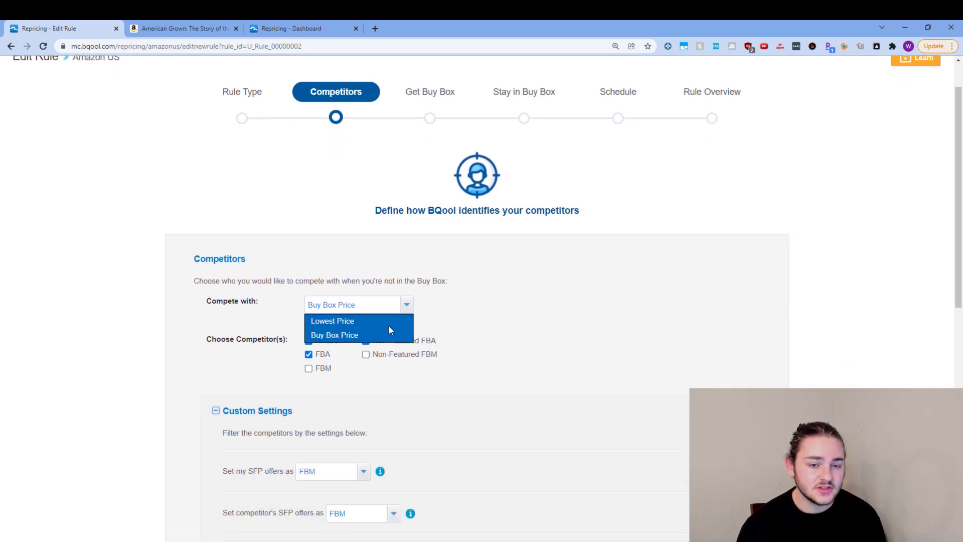
left_click(356, 335)
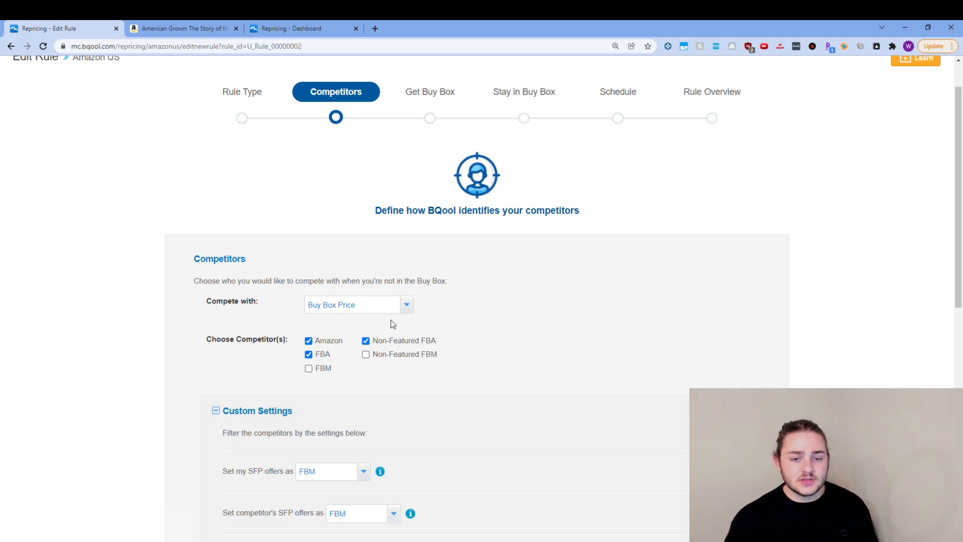
left_click(400, 304)
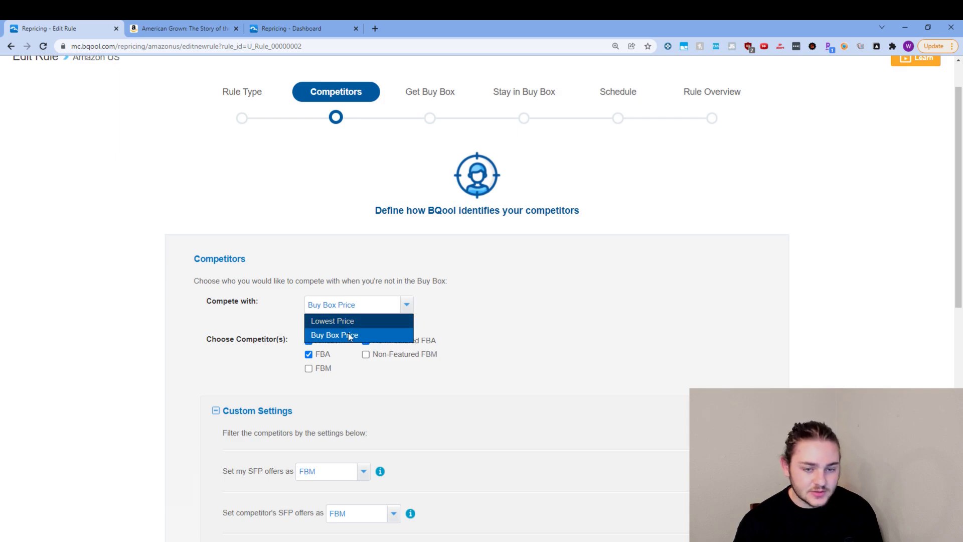
left_click(573, 313)
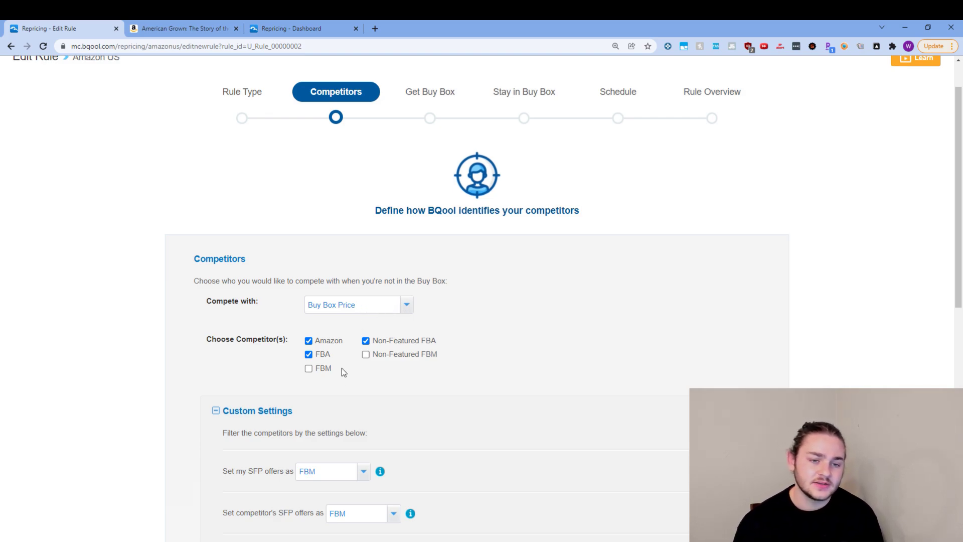
- Review the chosen competitor types and the Custom Settings that filter competitors
scroll(341, 371, "down", 1)
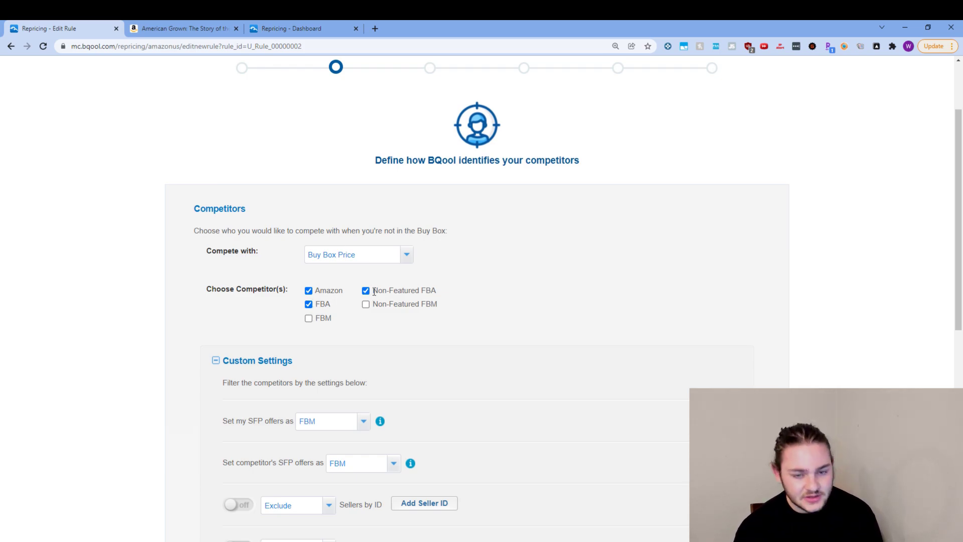
scroll(206, 359, "down", 1)
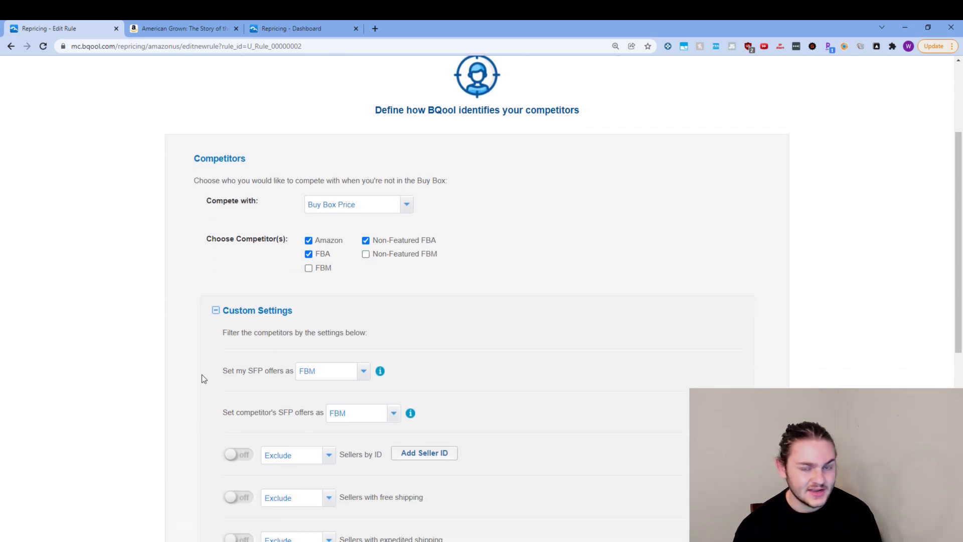
scroll(193, 384, "down", 1)
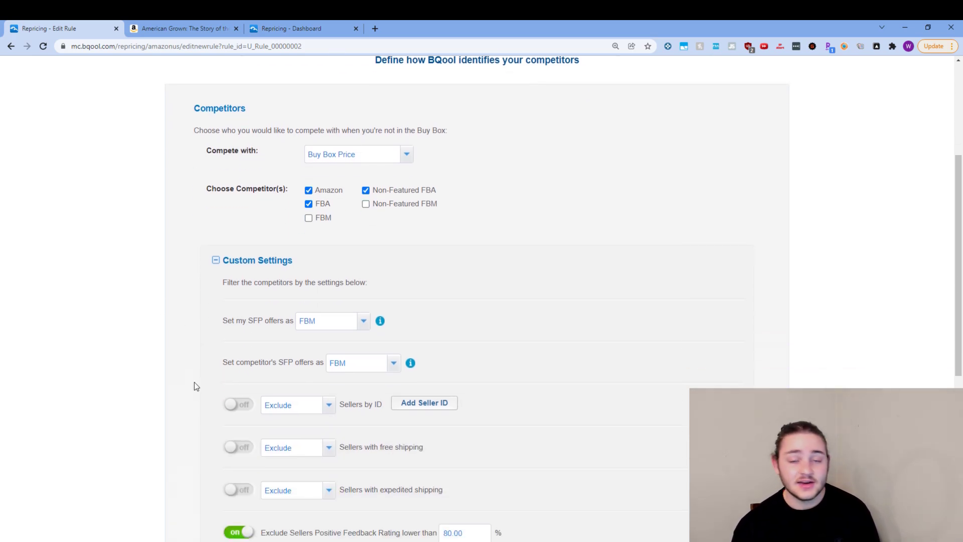
scroll(196, 379, "up", 1)
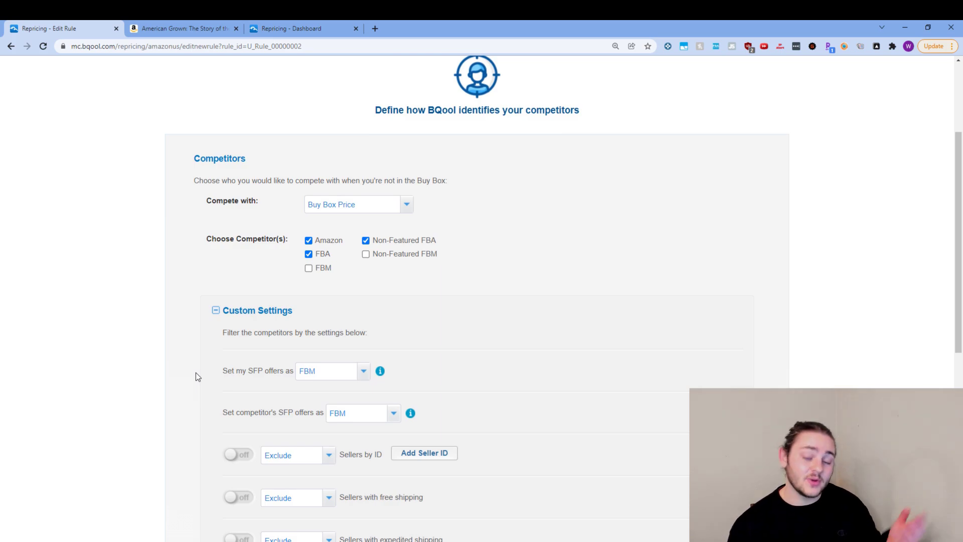
scroll(193, 374, "down", 2)
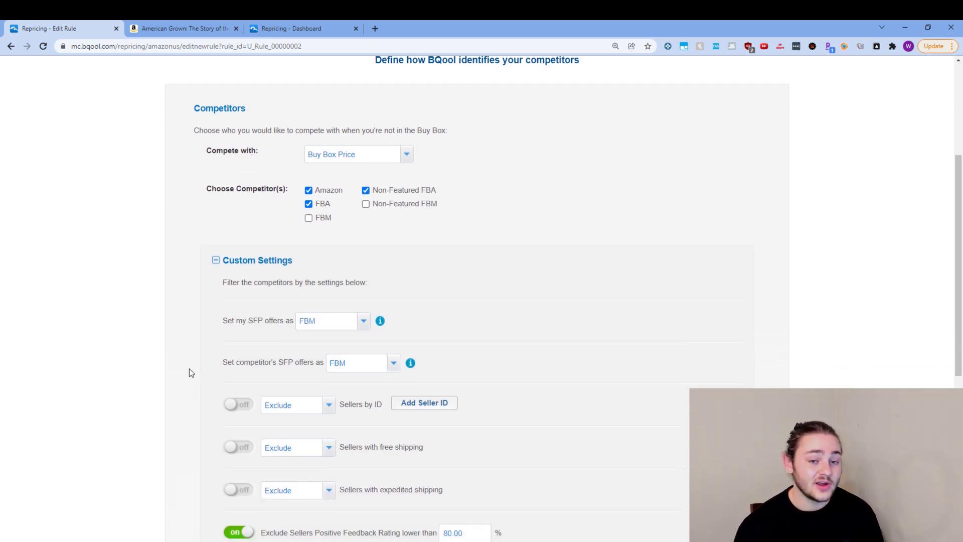
scroll(191, 369, "down", 2)
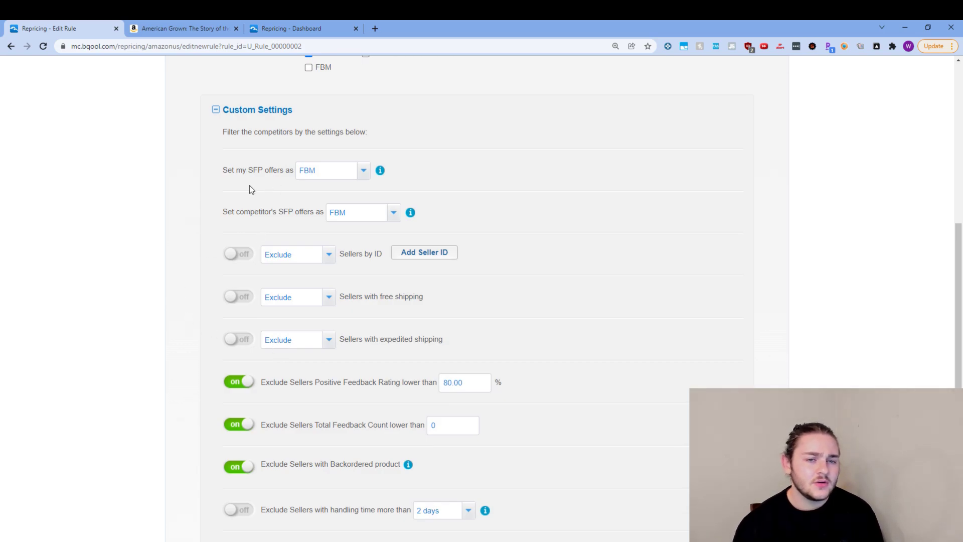
- Examine how the seller's own SFP offers are treated, keeping them set as FBM
left_click_drag(228, 174, 271, 174)
left_click(443, 149)
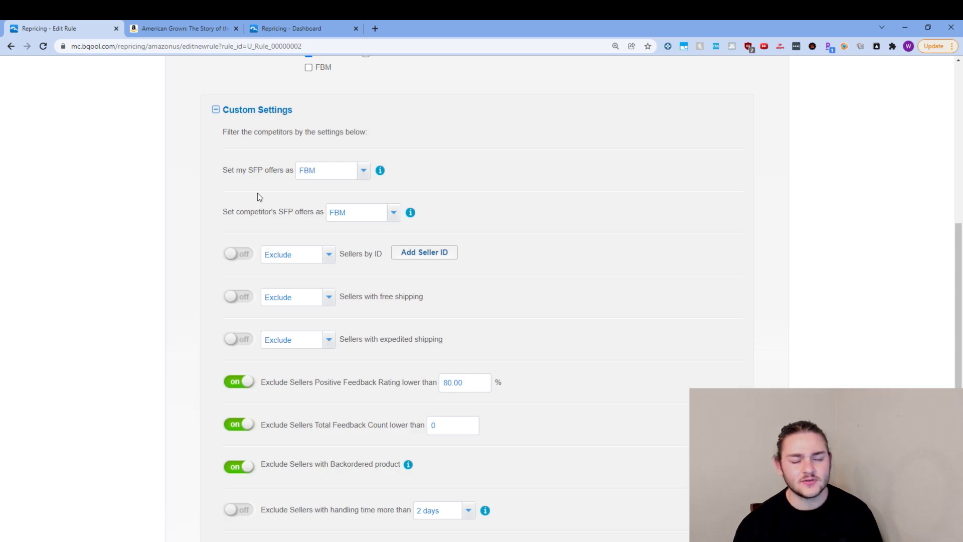
left_click_drag(228, 167, 261, 170)
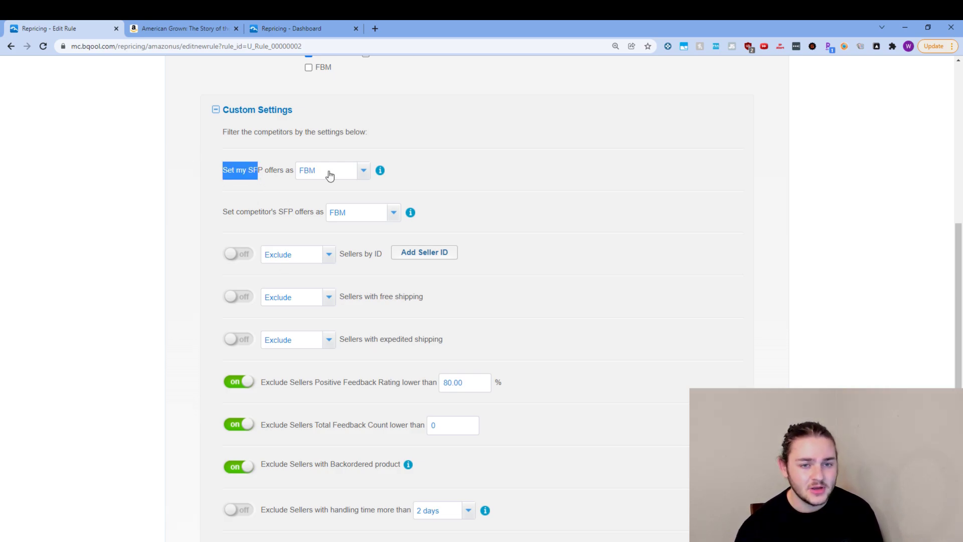
left_click(328, 175)
left_click(319, 206)
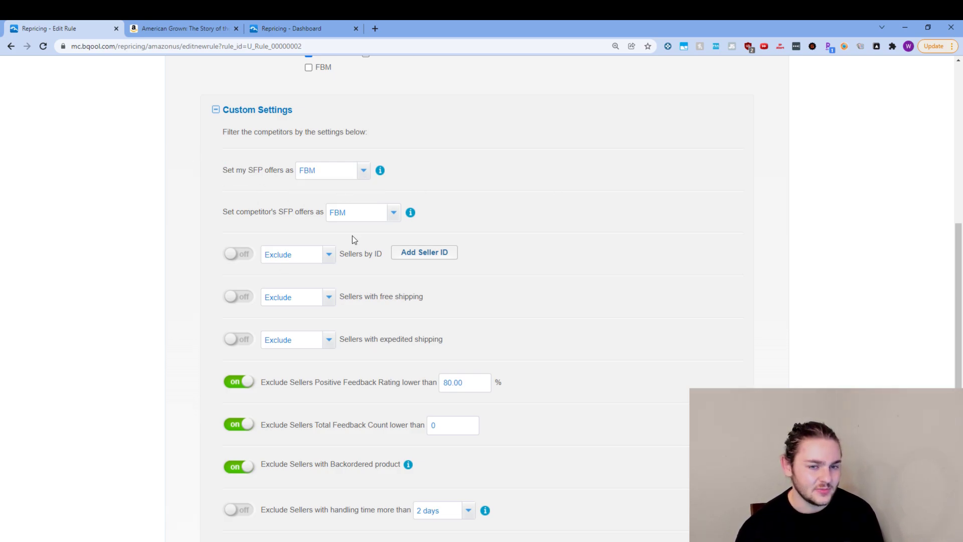
- Review the seller exclusion filters for shipping, feedback rating, feedback count, backordered products and handling time
scroll(326, 269, "down", 1)
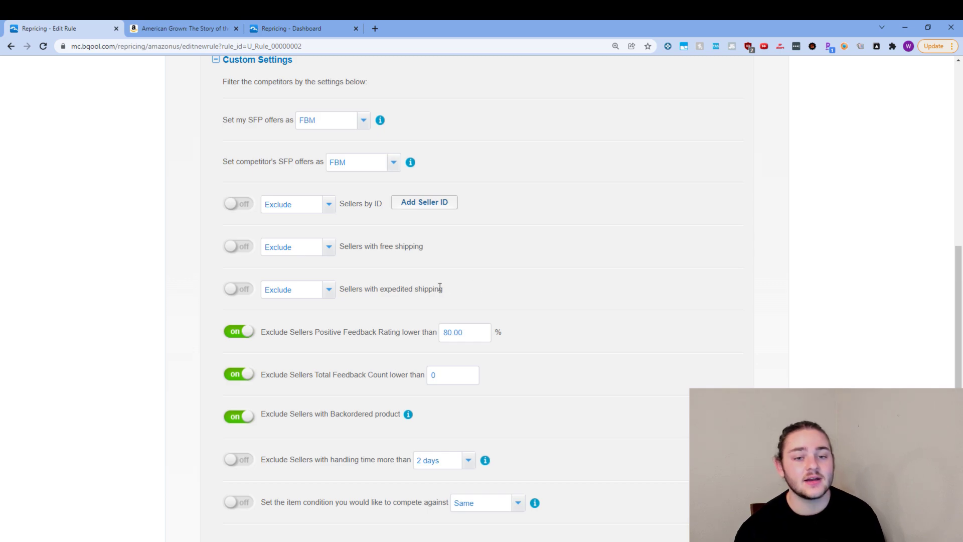
scroll(440, 287, "down", 3)
scroll(303, 263, "up", 1)
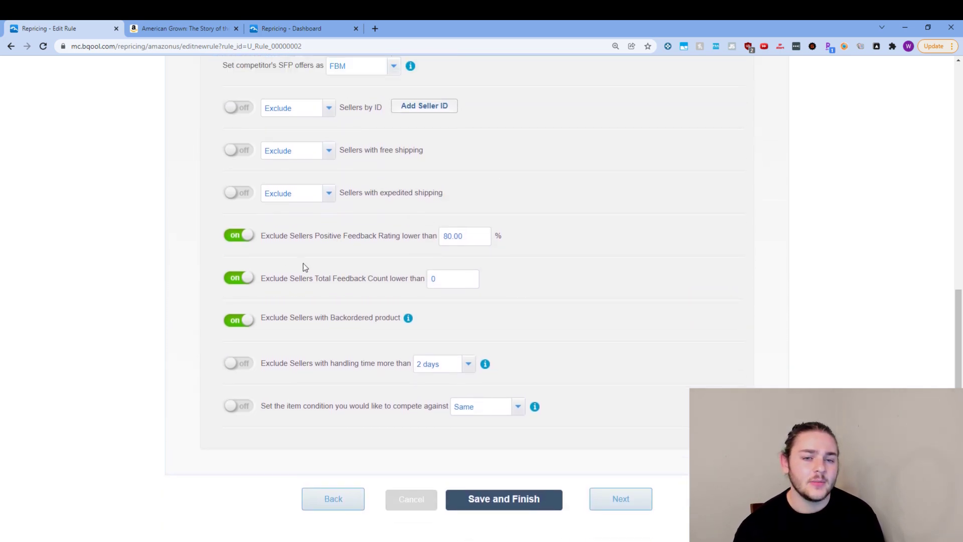
scroll(343, 253, "up", 1)
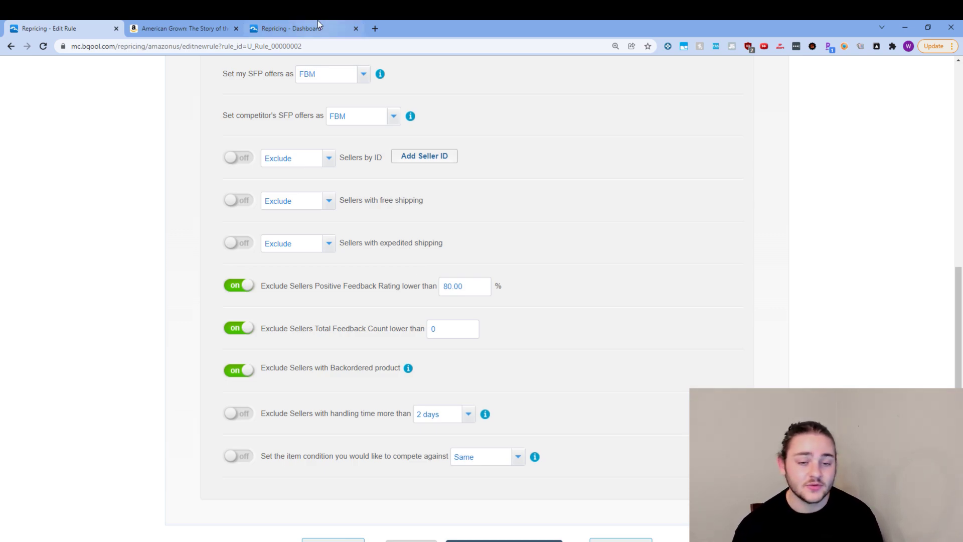
scroll(429, 306, "down", 1)
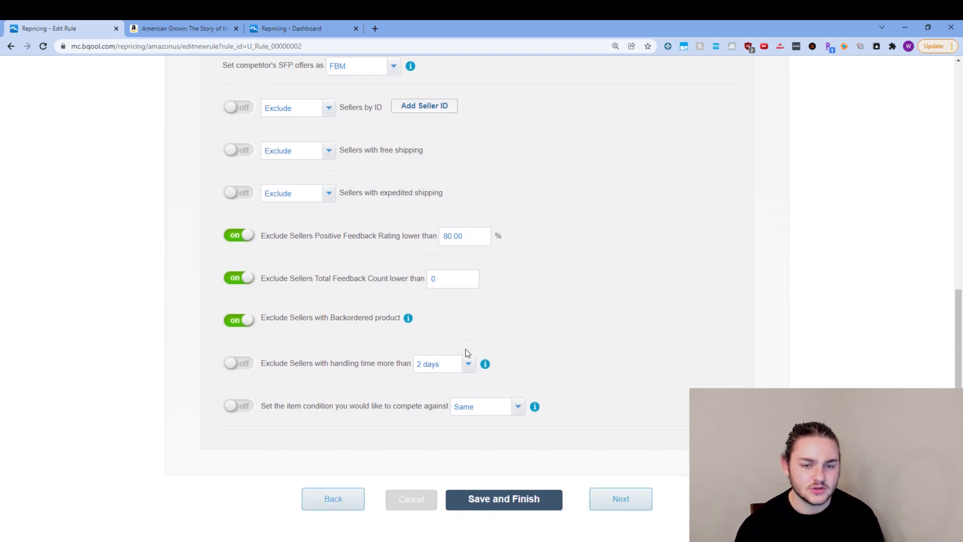
scroll(466, 352, "down", 1)
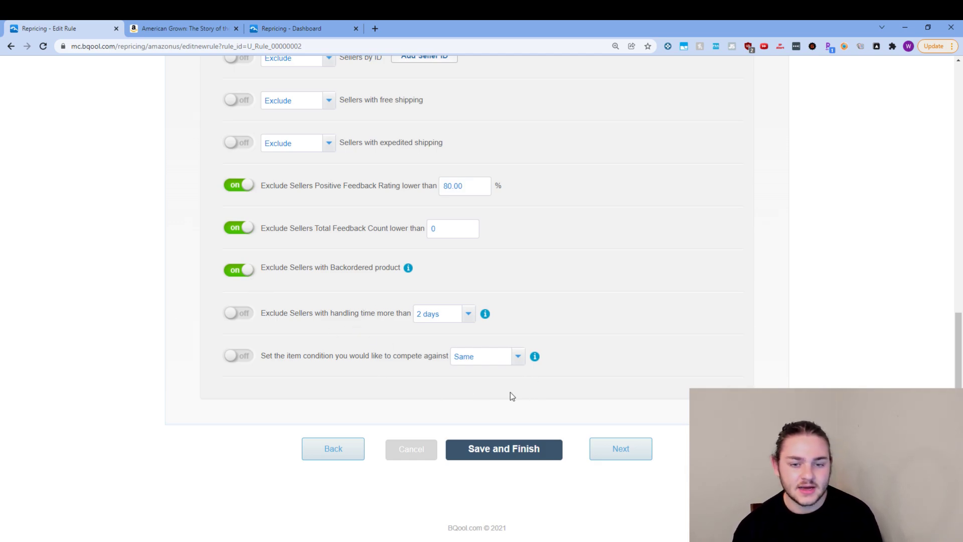
- Look through the item conditions the rule can compete against, and close the choices without changing the condition
left_click(484, 358)
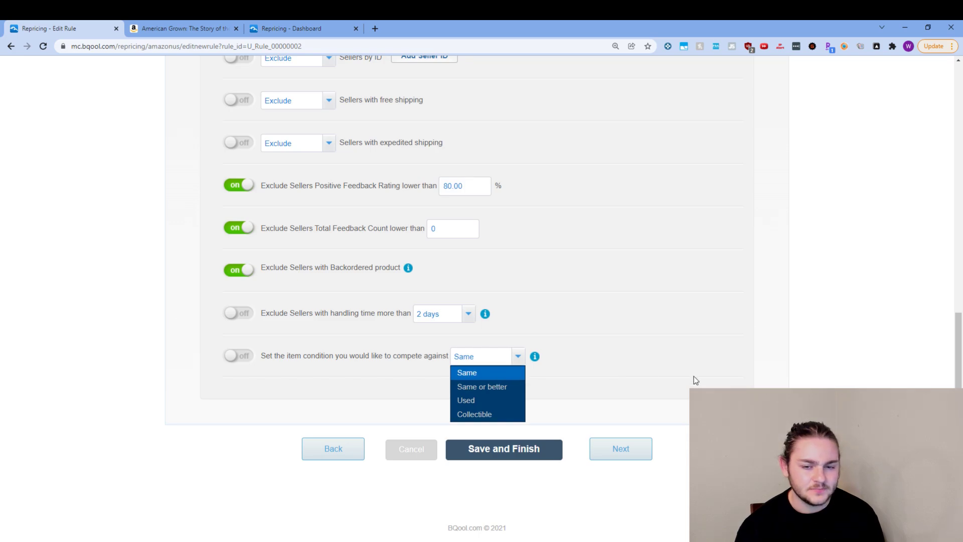
left_click(478, 356)
left_click(478, 363)
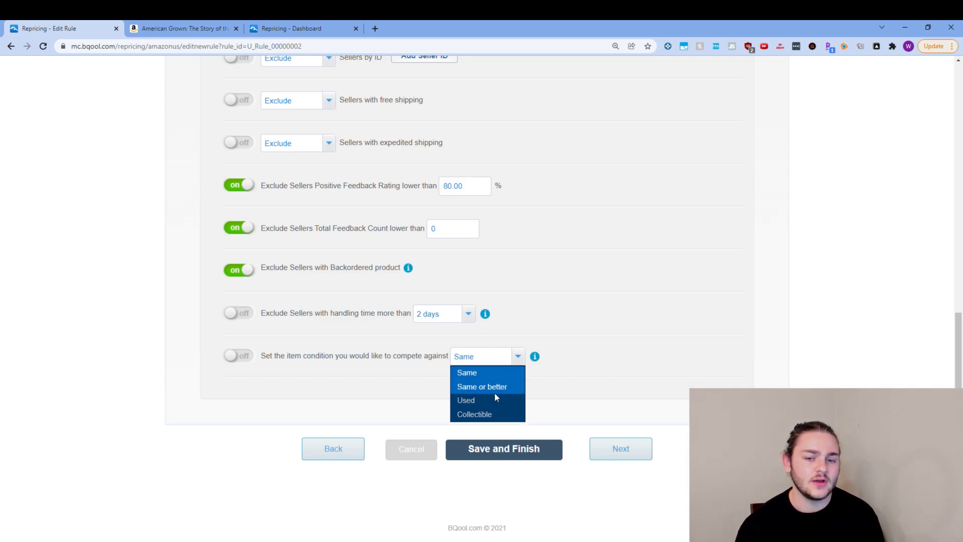
left_click(705, 361)
left_click(492, 359)
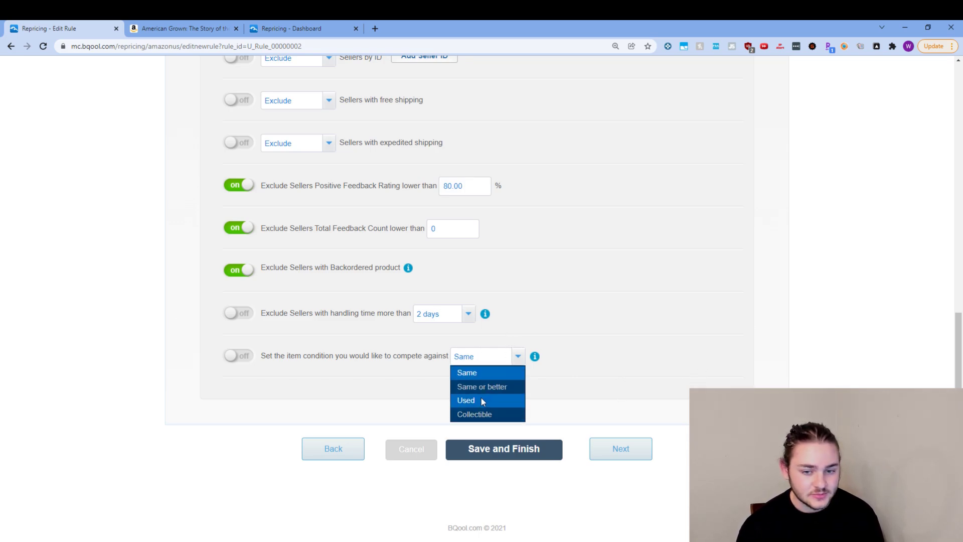
left_click(622, 448)
- Advance to the rule's Get Buy Box settings and look over its sections
left_click(618, 451)
scroll(569, 445, "down", 4)
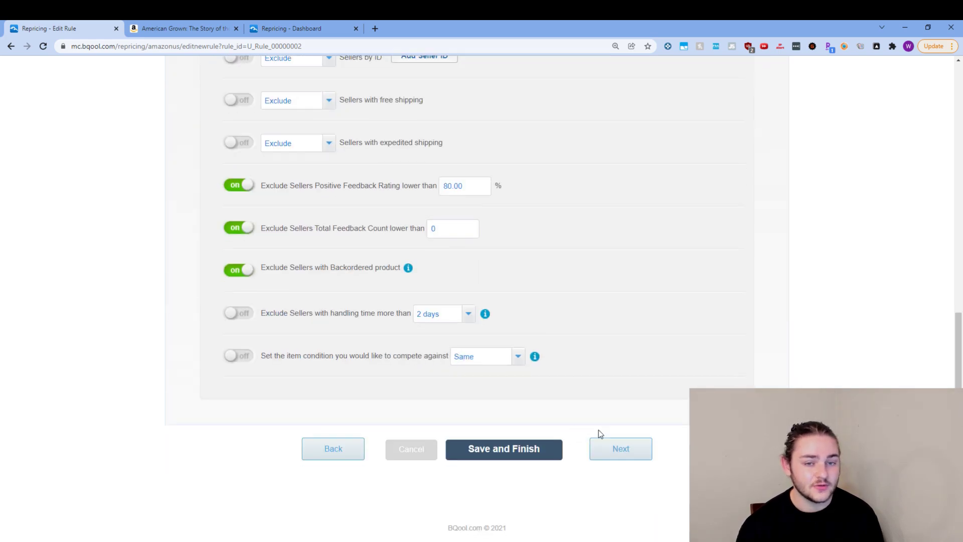
left_click(636, 450)
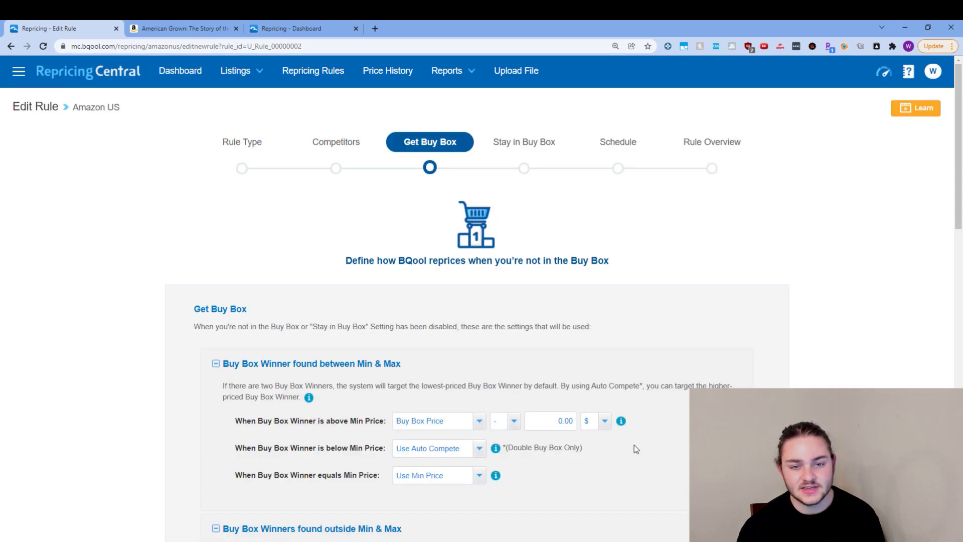
scroll(503, 412, "down", 3)
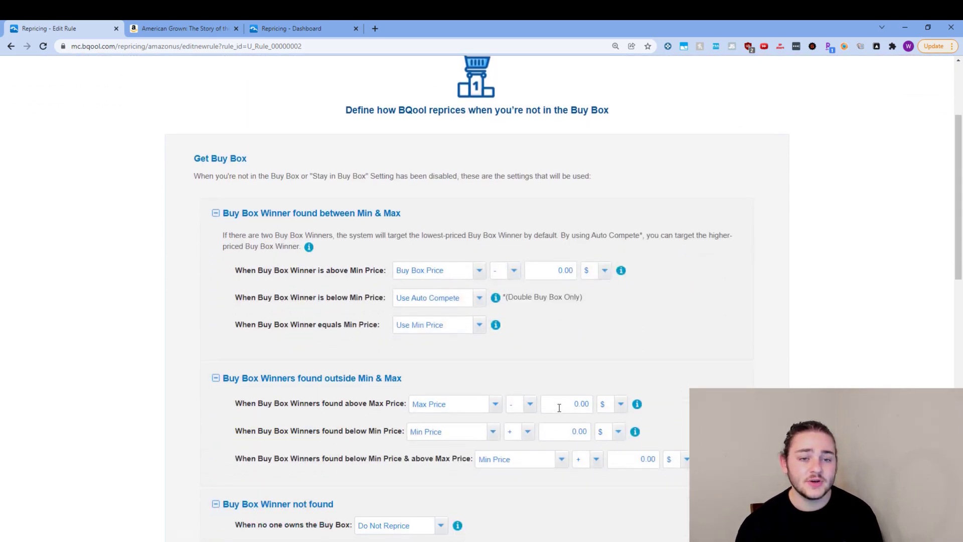
scroll(377, 271, "down", 8)
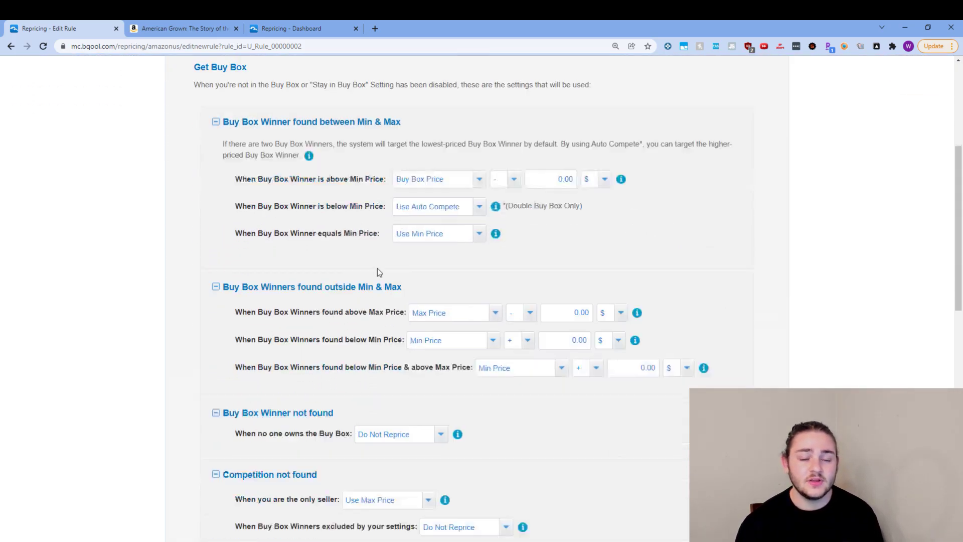
scroll(386, 361, "up", 10)
scroll(387, 356, "down", 3)
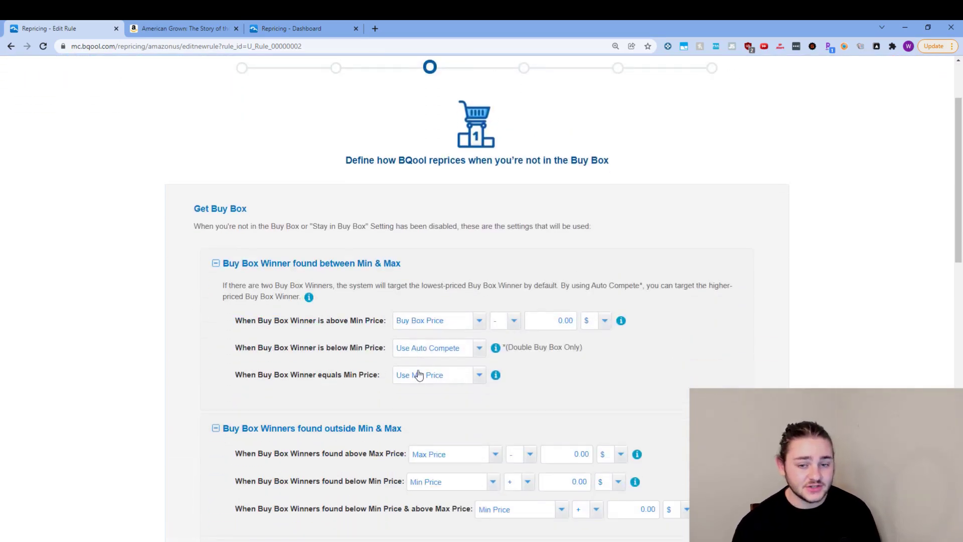
- Examine how the rule reprices when the Buy Box Winner is found between Min & Max, including the above and below Min Price cases
left_click_drag(221, 270, 356, 275)
left_click(373, 275)
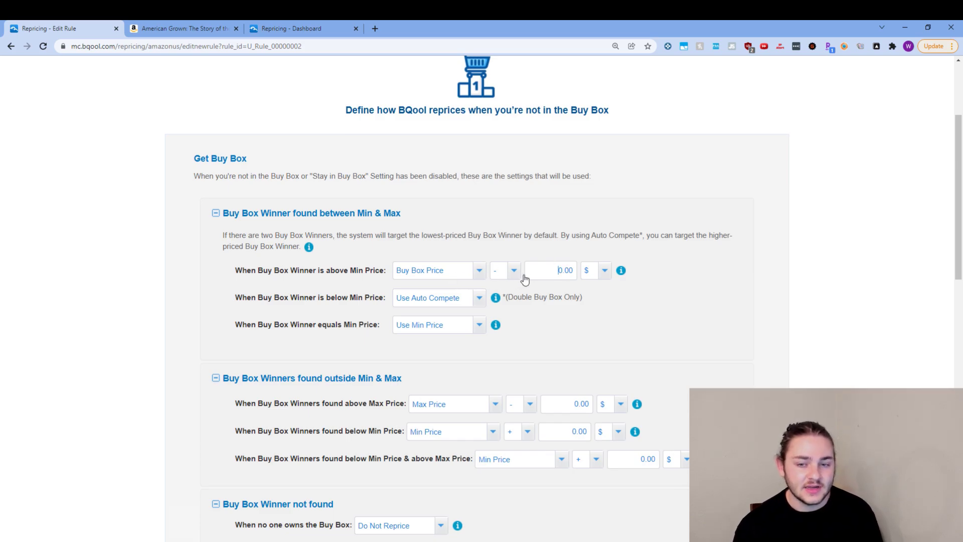
double_click(565, 270)
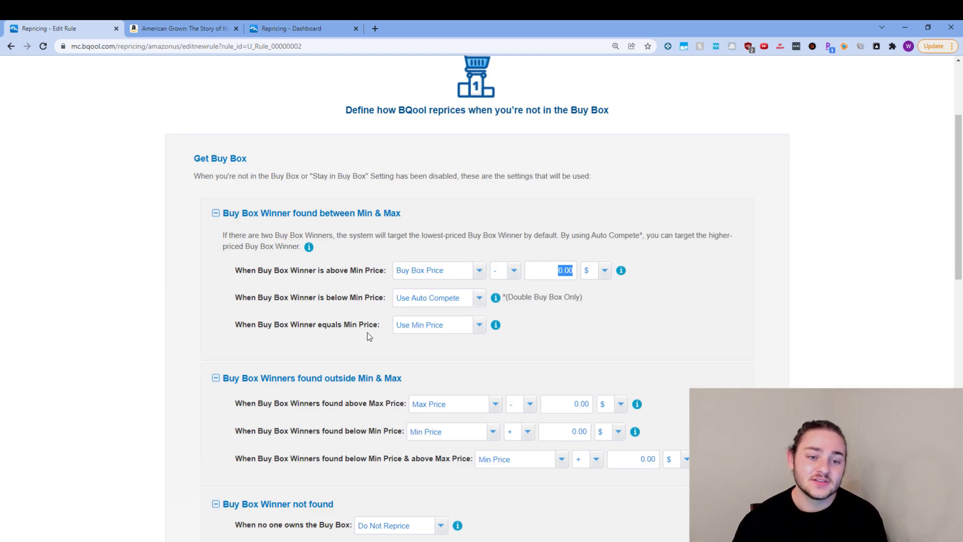
left_click_drag(254, 298, 318, 299)
left_click(353, 308)
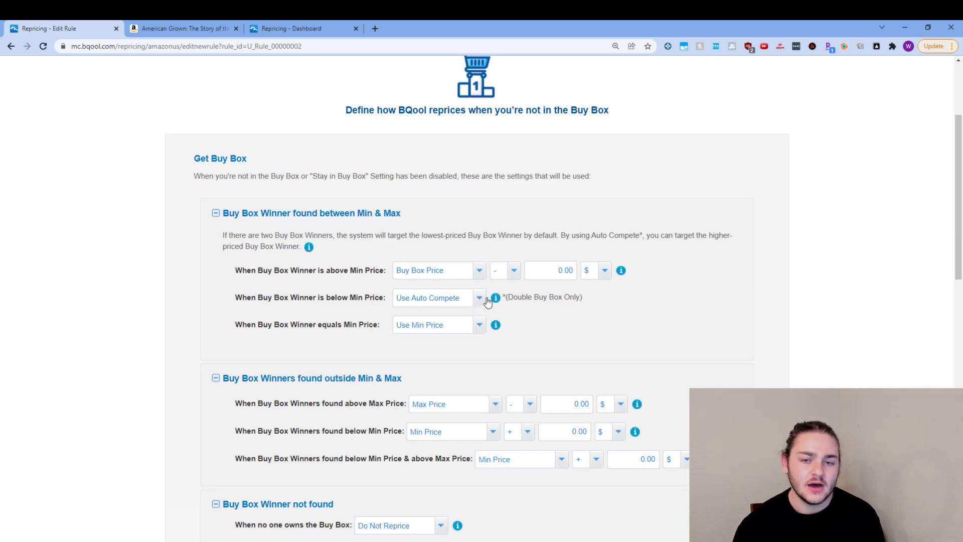
mouse_move(495, 299)
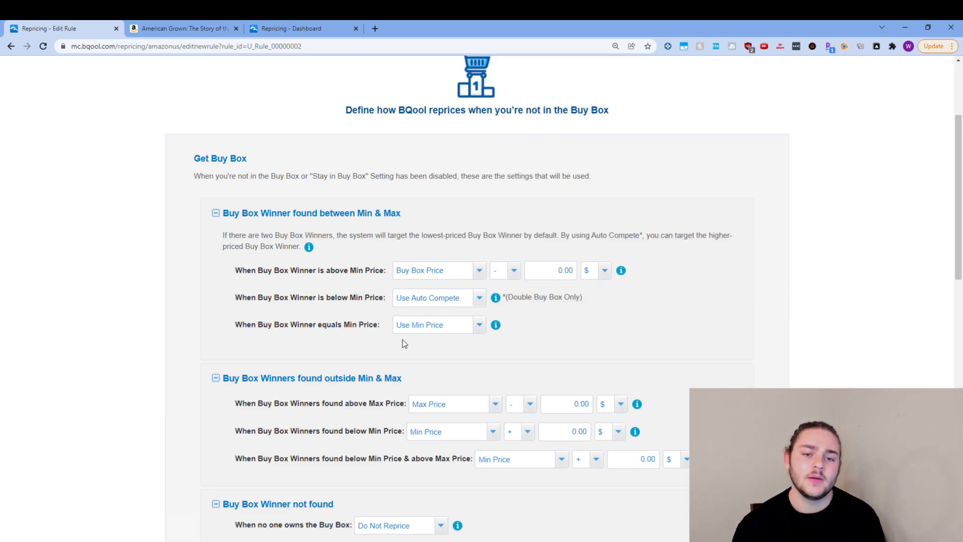
- Review the Buy Box Winners found outside Min & Max settings, comparing their below Min Price case with the one between Min & Max
scroll(274, 310, "down", 1)
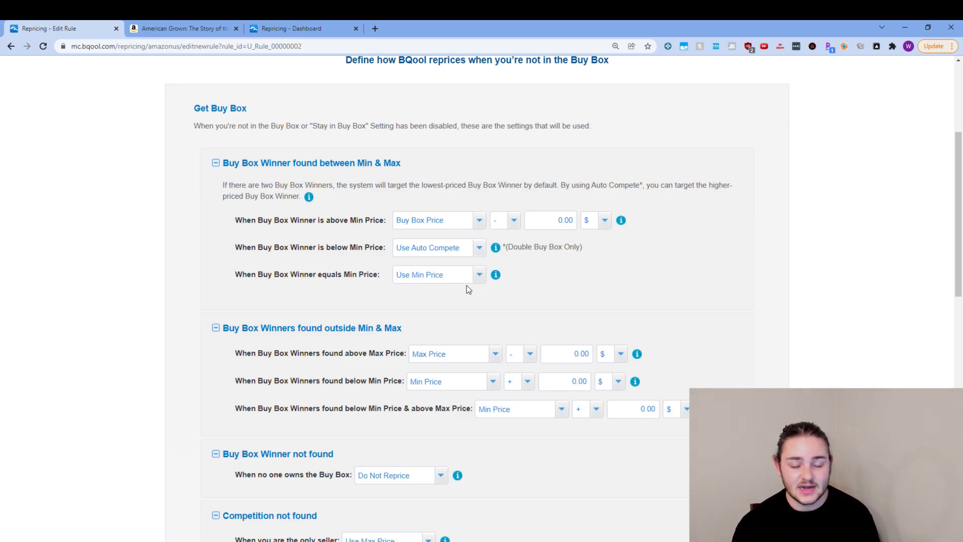
scroll(424, 288, "down", 2)
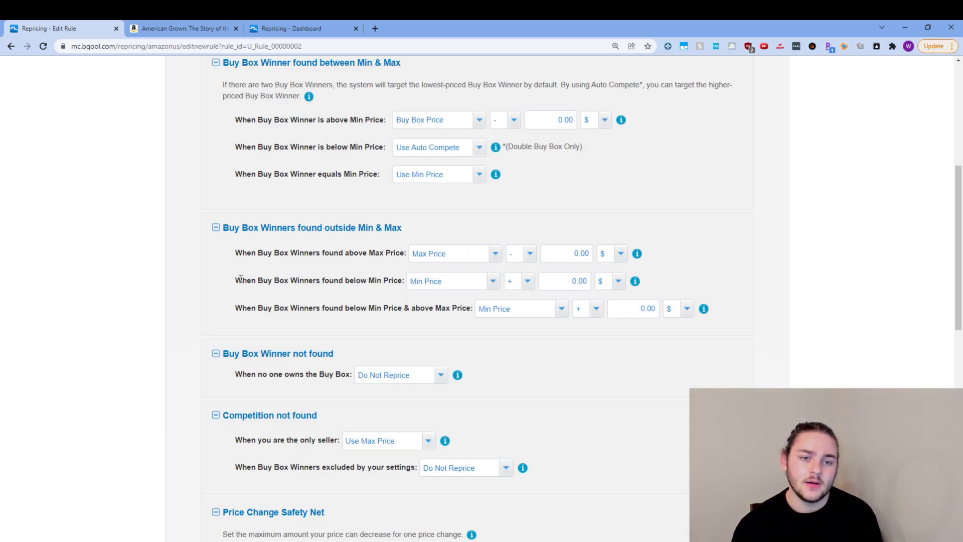
left_click_drag(240, 279, 371, 281)
left_click(385, 285)
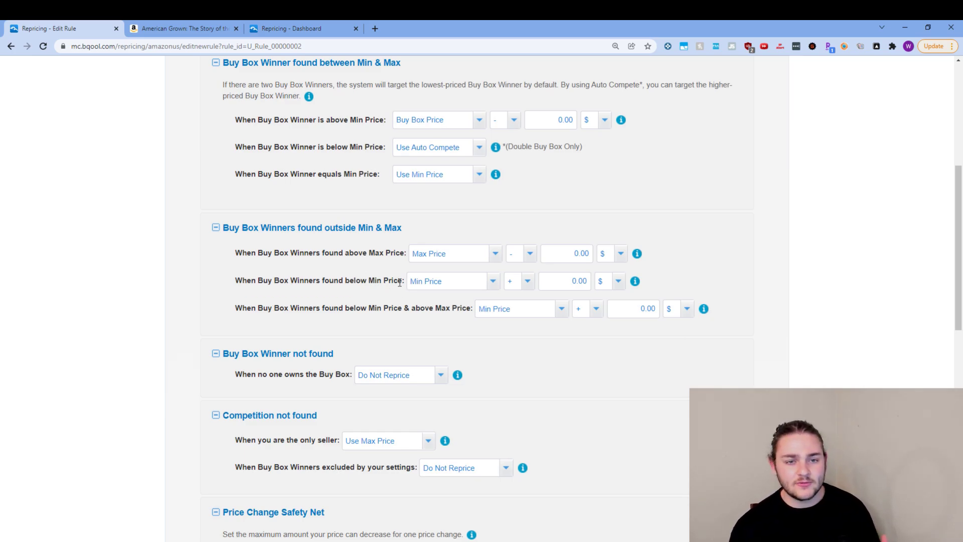
left_click_drag(241, 147, 362, 147)
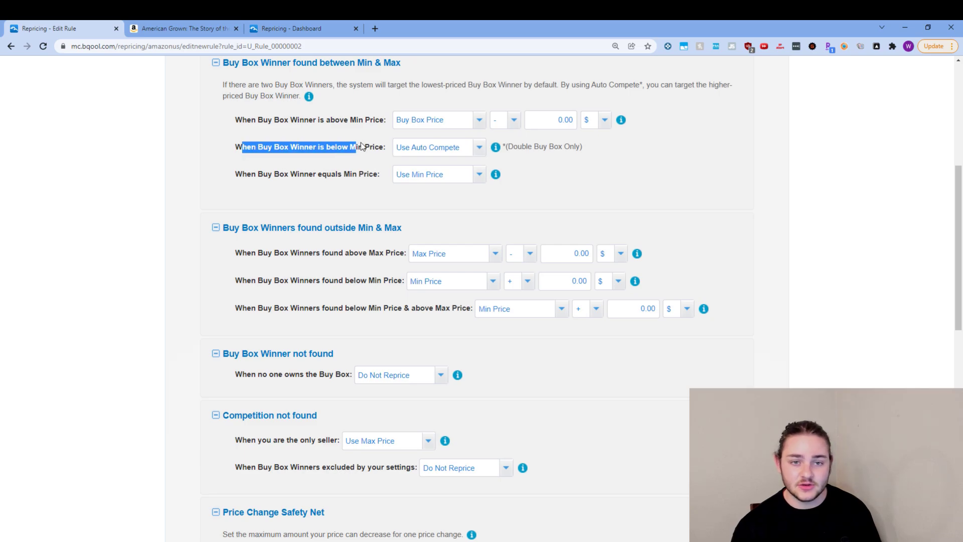
- Review the case where Buy Box Winners are found below Min Price & above Max Price
left_click(364, 147)
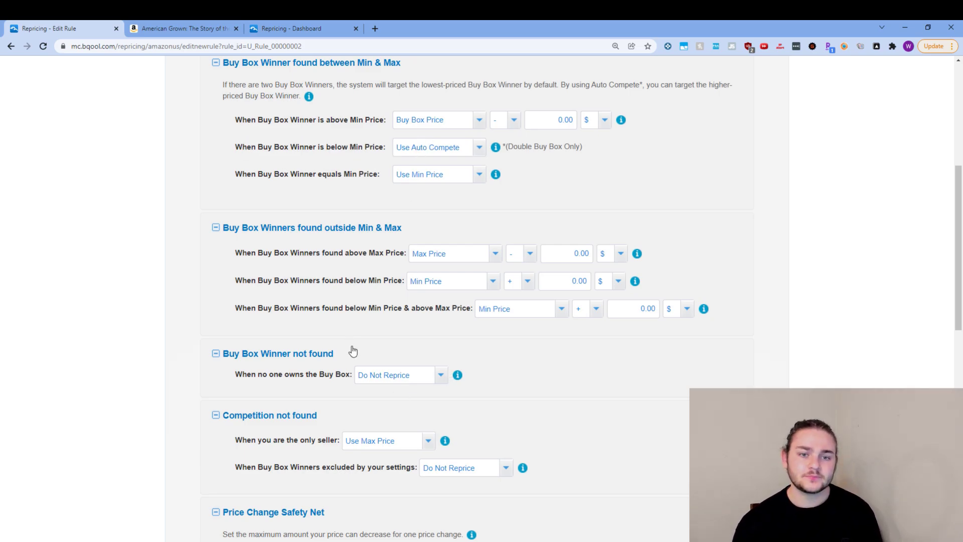
left_click_drag(236, 313, 346, 310)
left_click(439, 321)
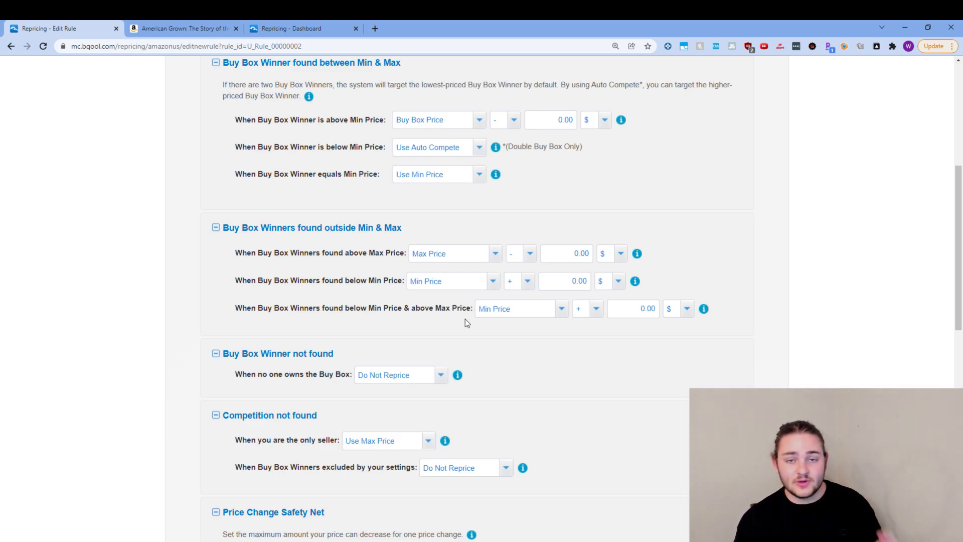
- Examine the Competition not found settings for being the only seller and for Buy Box Winners excluded by the settings
scroll(237, 326, "down", 2)
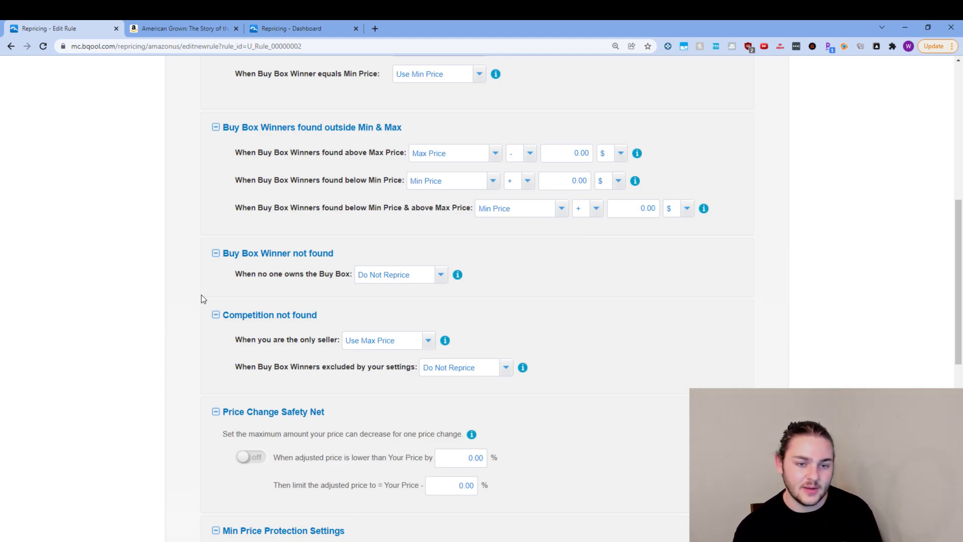
scroll(201, 294, "down", 1)
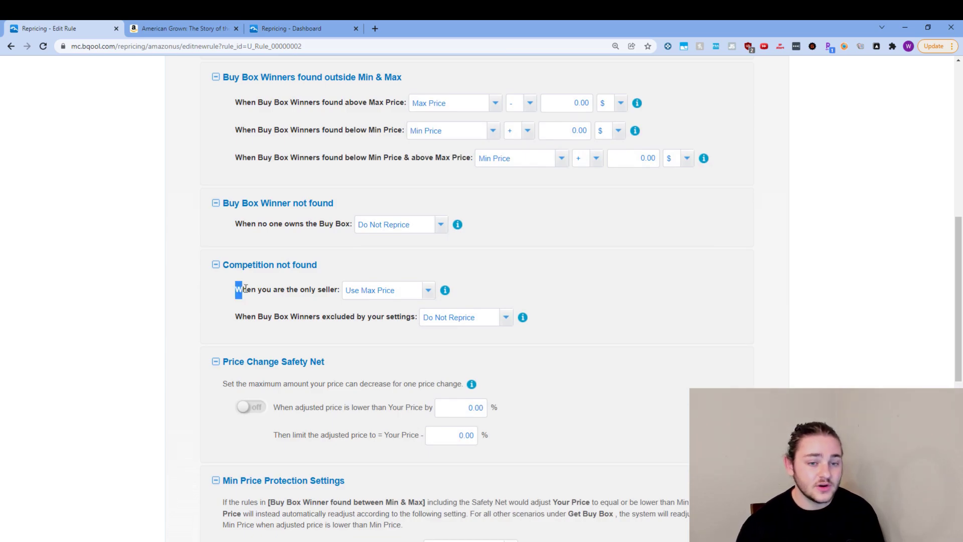
left_click(316, 298)
scroll(237, 330, "down", 1)
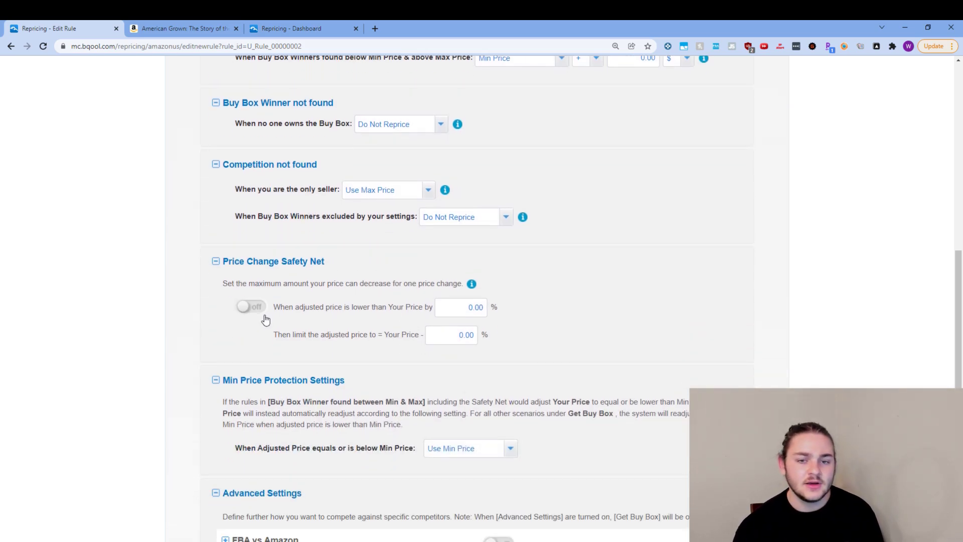
scroll(268, 318, "up", 1)
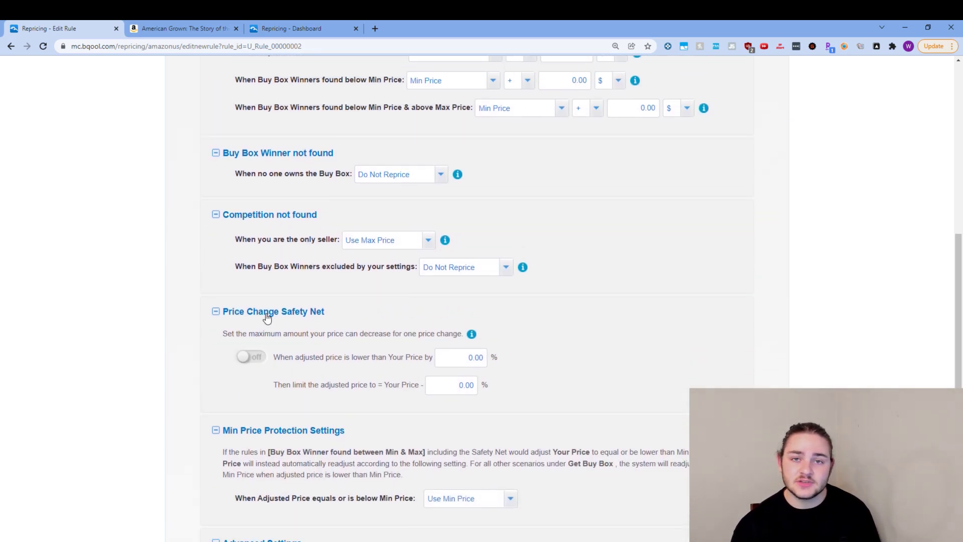
scroll(267, 318, "down", 1)
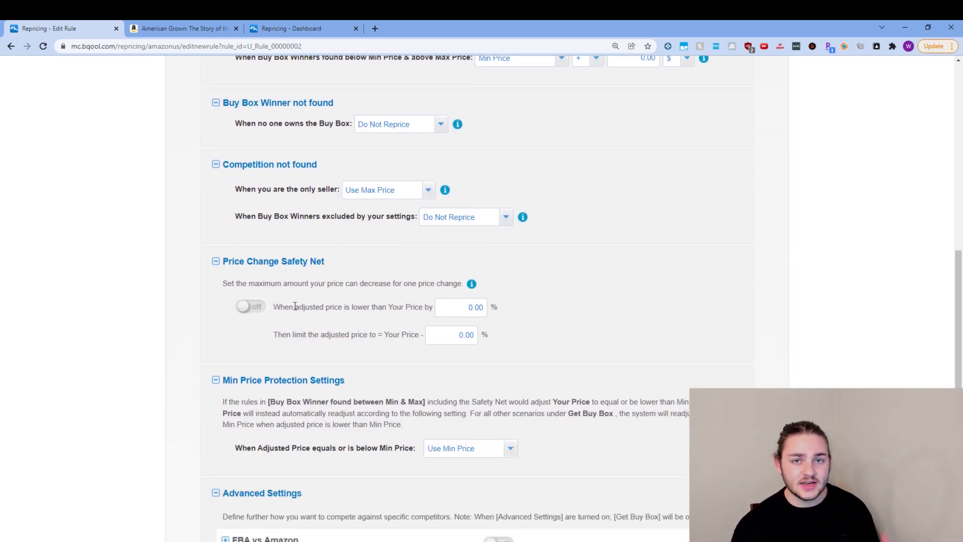
scroll(276, 266, "up", 1)
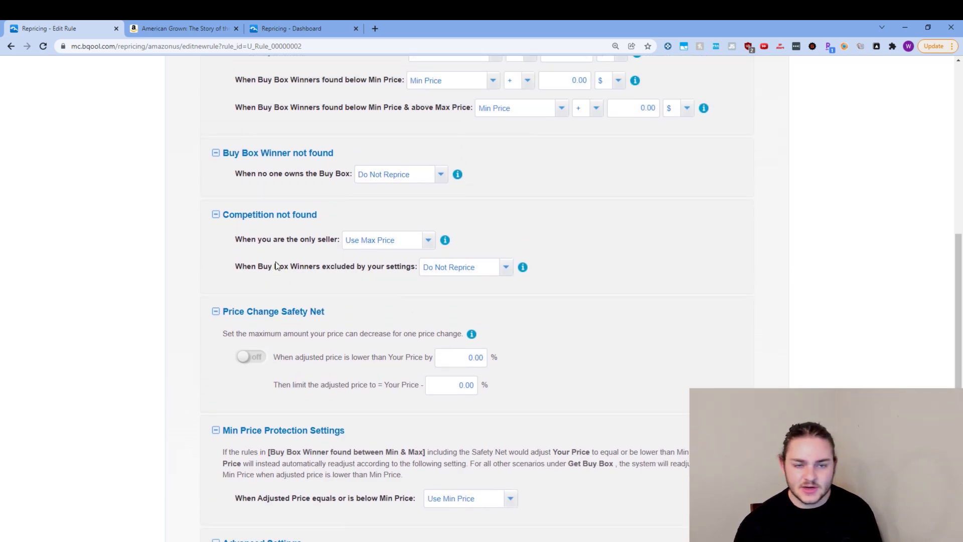
left_click_drag(238, 268, 419, 269)
left_click(415, 293)
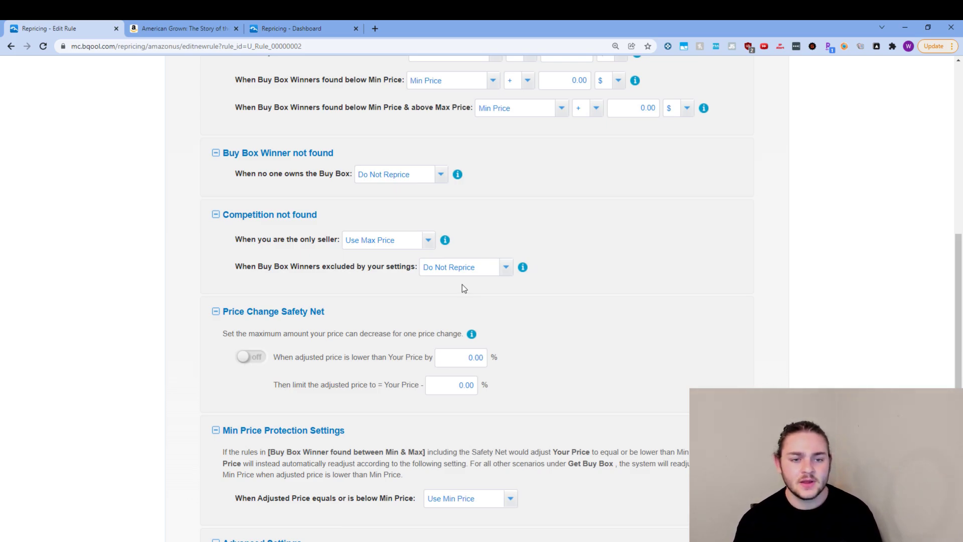
- Look over the Price Change Safety Net, Min Price Protection Settings and the FBA and FBM matchups under Advanced Settings
scroll(396, 326, "down", 2)
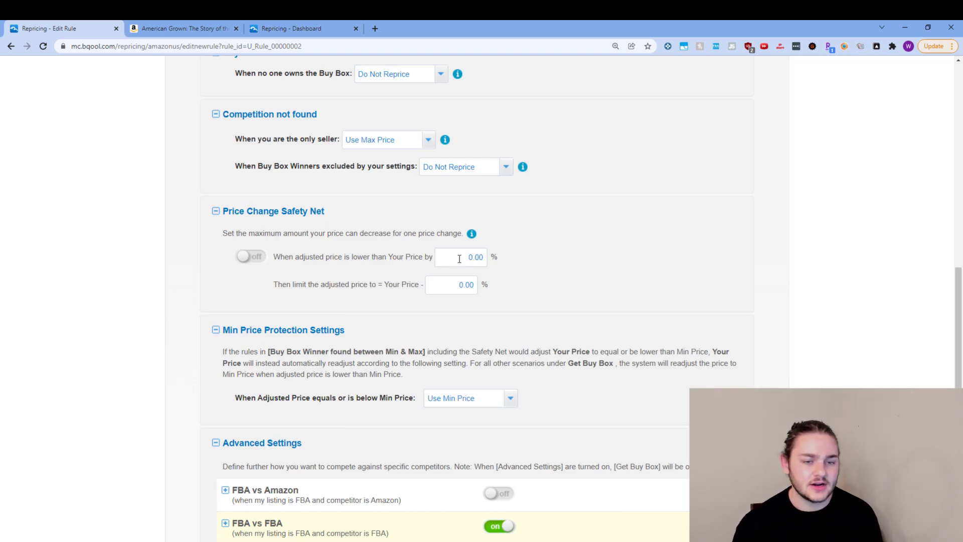
scroll(444, 313, "down", 4)
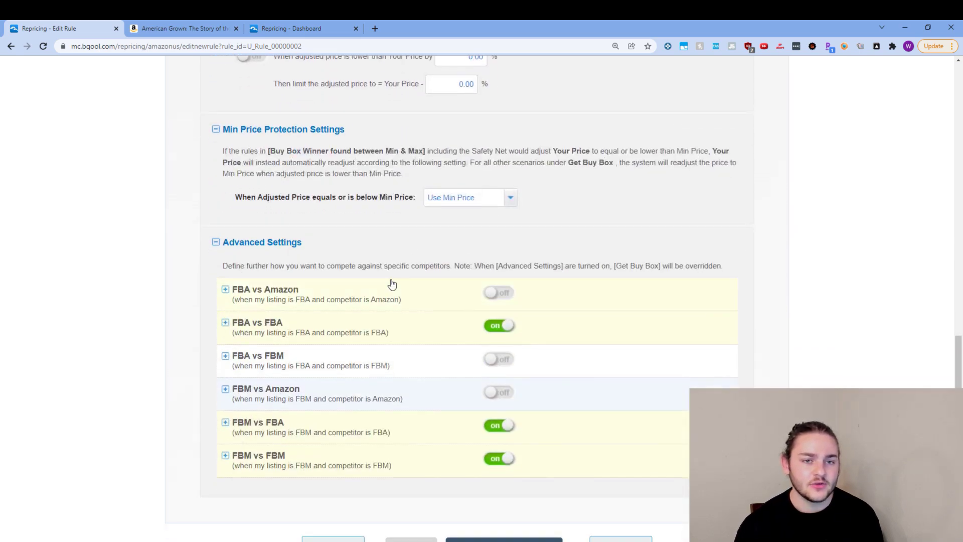
scroll(332, 346, "down", 1)
scroll(542, 400, "up", 1)
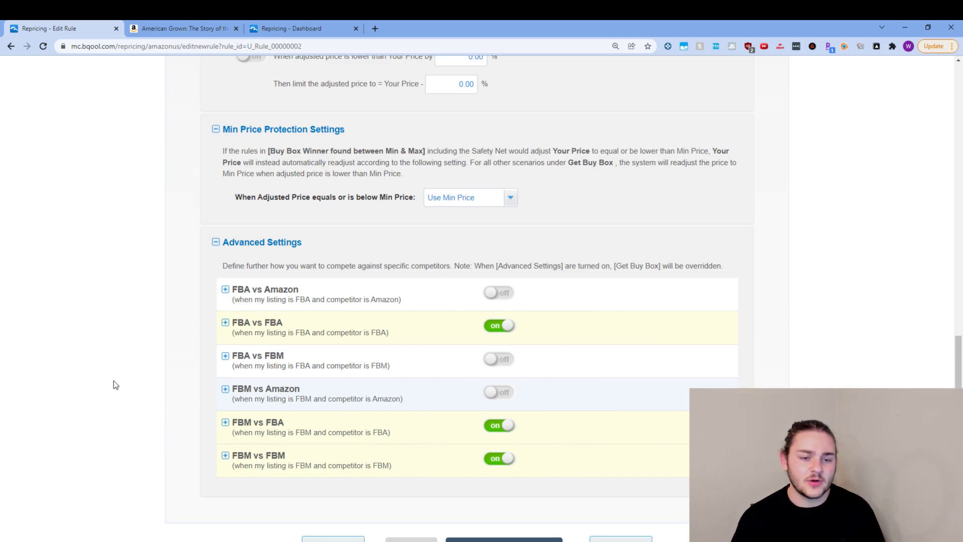
scroll(333, 327, "down", 2)
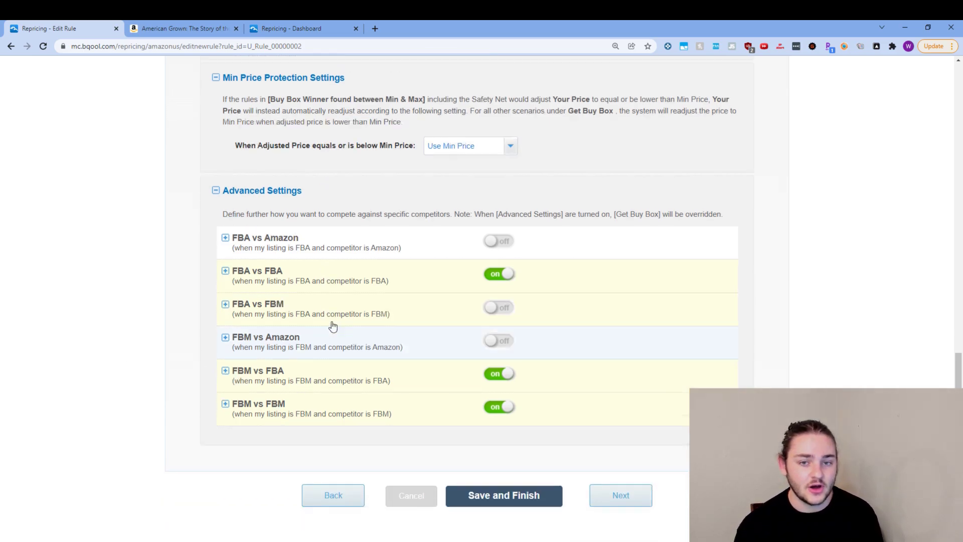
- Advance to the Stay in Buy Box settings and view the Buy Box Settings choices without changing the selection
left_click(621, 449)
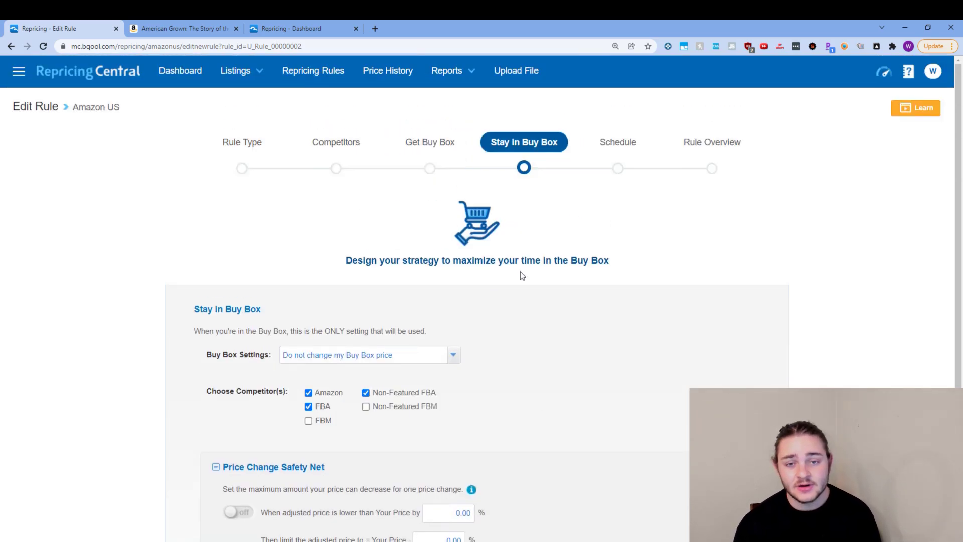
scroll(522, 275, "down", 3)
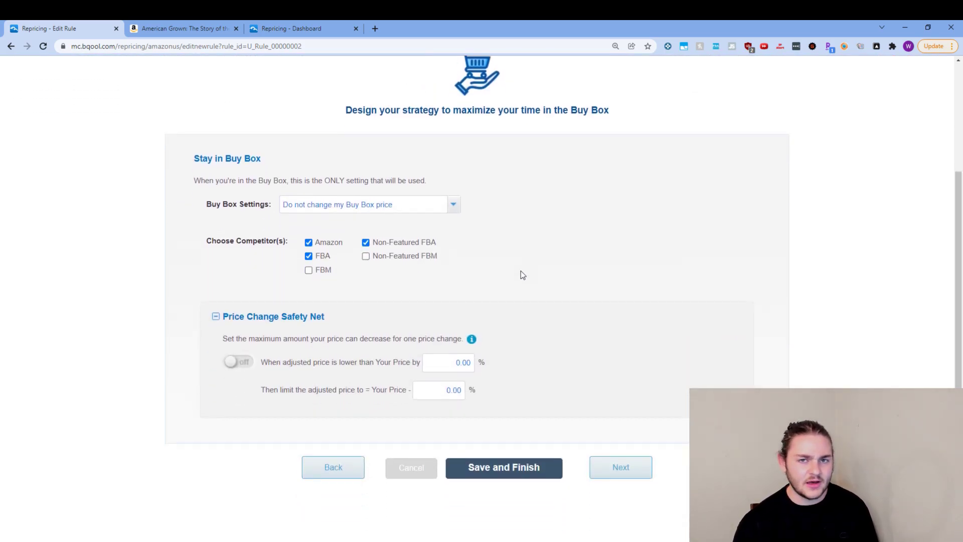
scroll(520, 274, "up", 3)
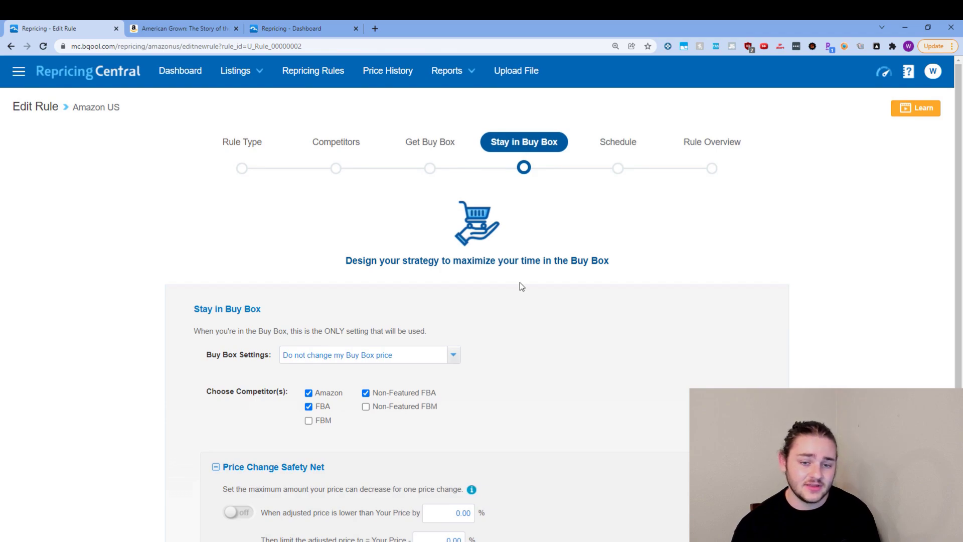
scroll(531, 300, "down", 1)
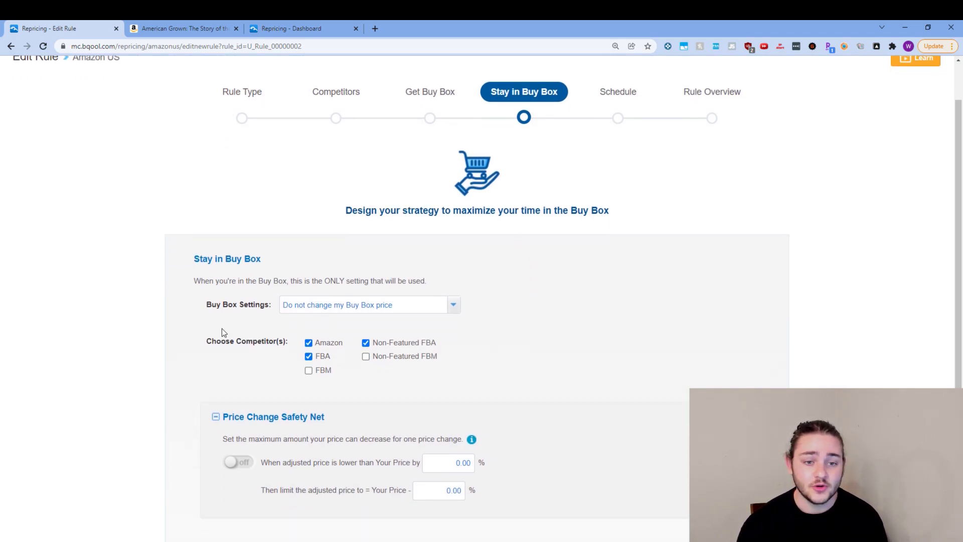
left_click(319, 307)
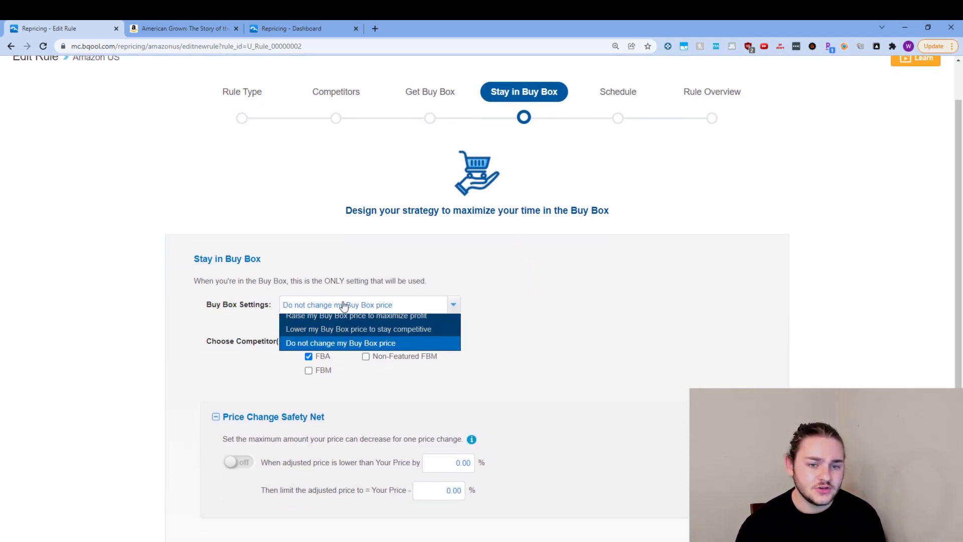
left_click(467, 343)
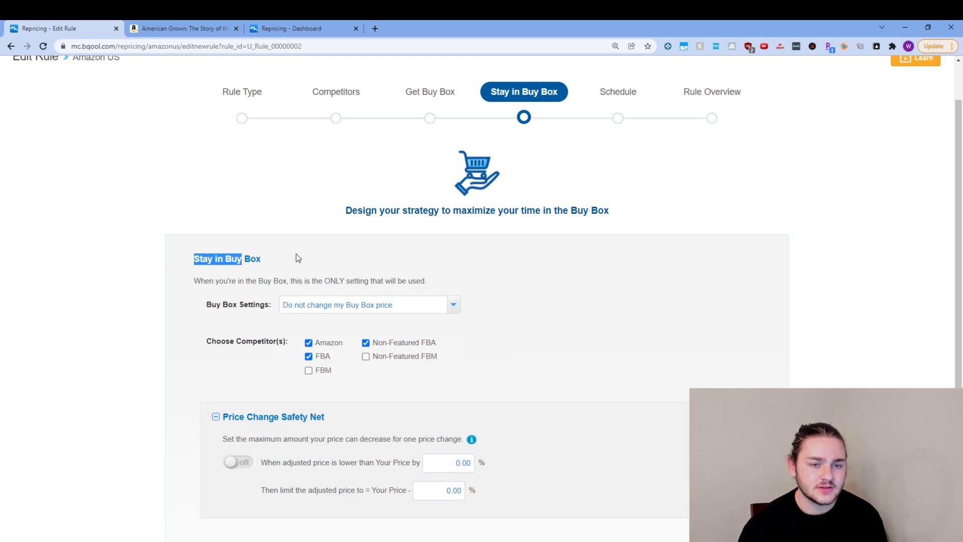
- Review the Stay in Buy Box section with its chosen competitors and the Price Change Safety Net
left_click(246, 269)
left_click_drag(194, 258, 242, 259)
left_click(282, 256)
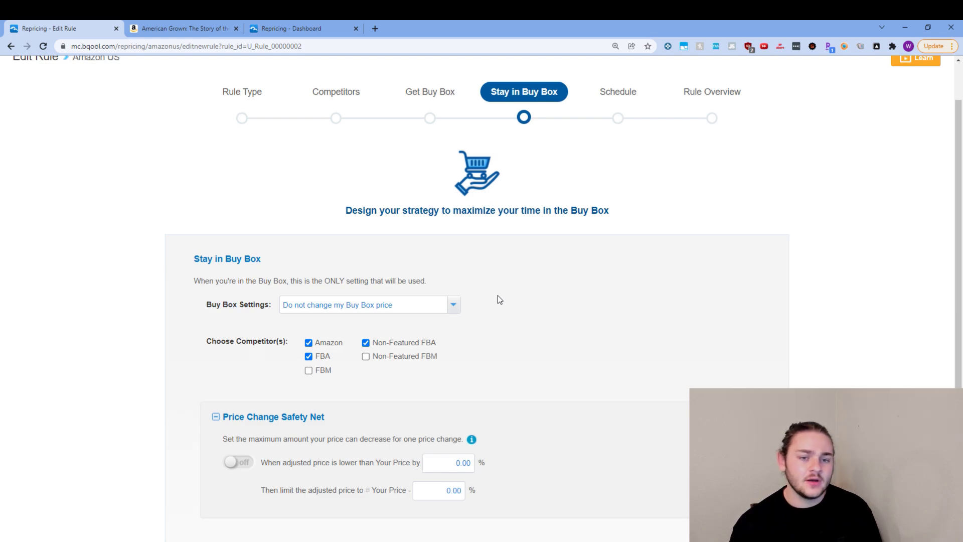
scroll(324, 334, "down", 1)
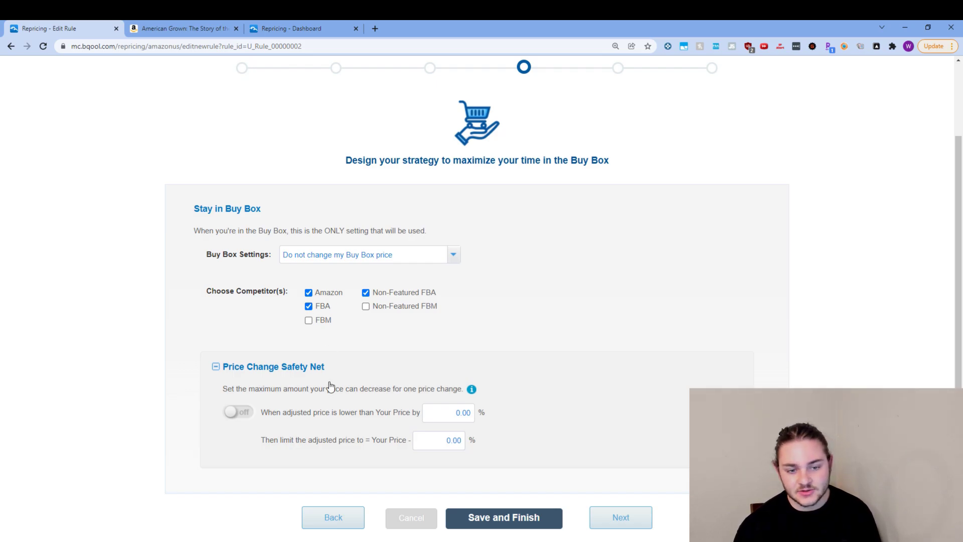
scroll(329, 381, "down", 1)
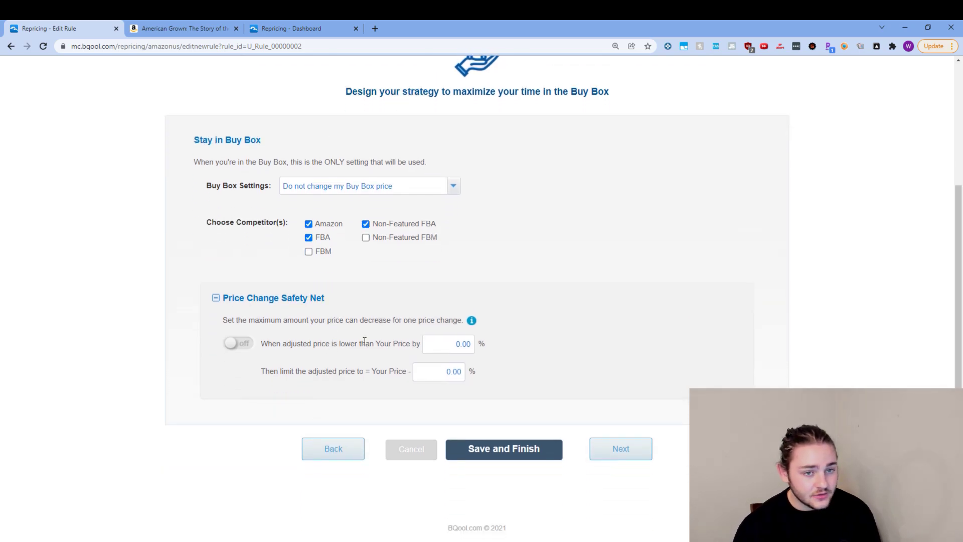
- Advance to the rule's Schedule settings and review the Repeated Schedule and Fixed Date Schedule options
left_click(619, 448)
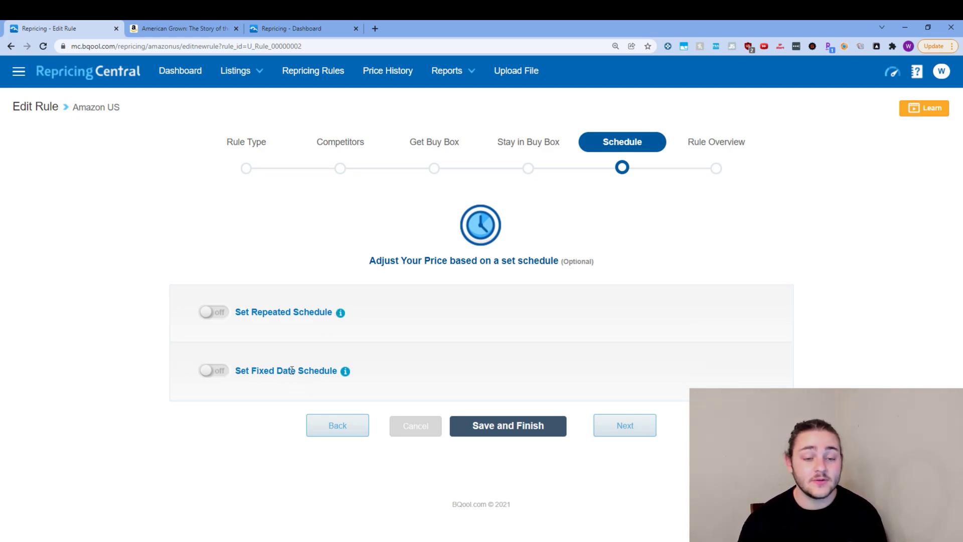
left_click_drag(236, 370, 358, 370)
left_click(357, 371)
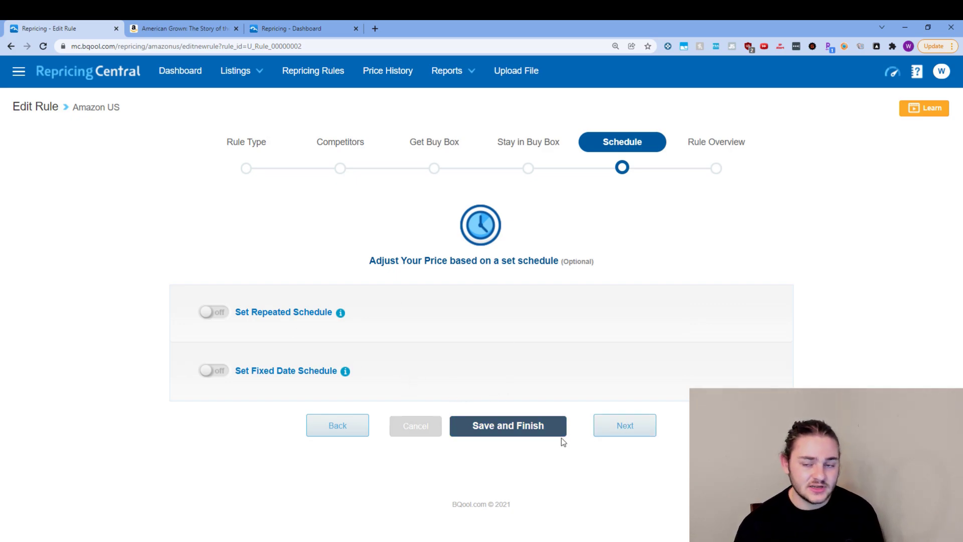
left_click_drag(246, 311, 358, 384)
left_click(699, 346)
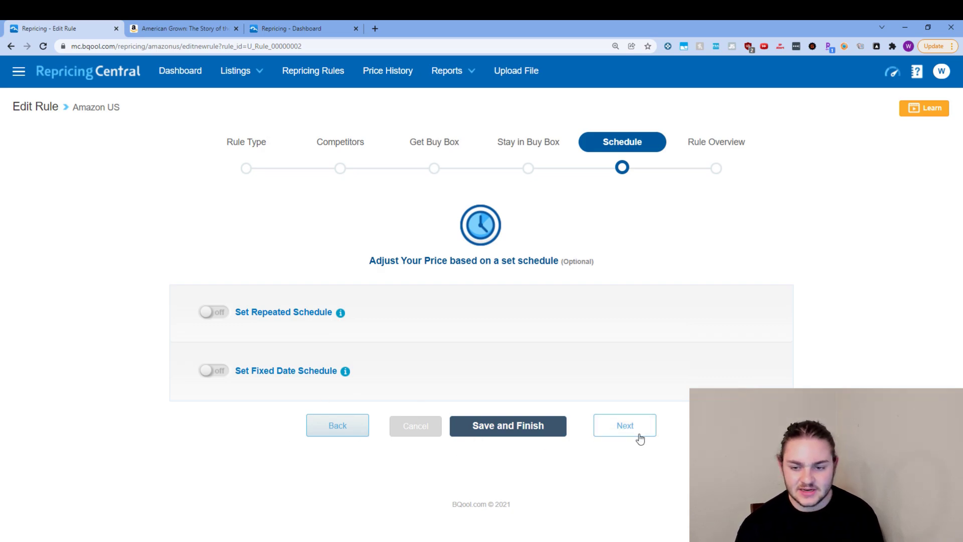
left_click_drag(254, 312, 424, 377)
left_click(425, 377)
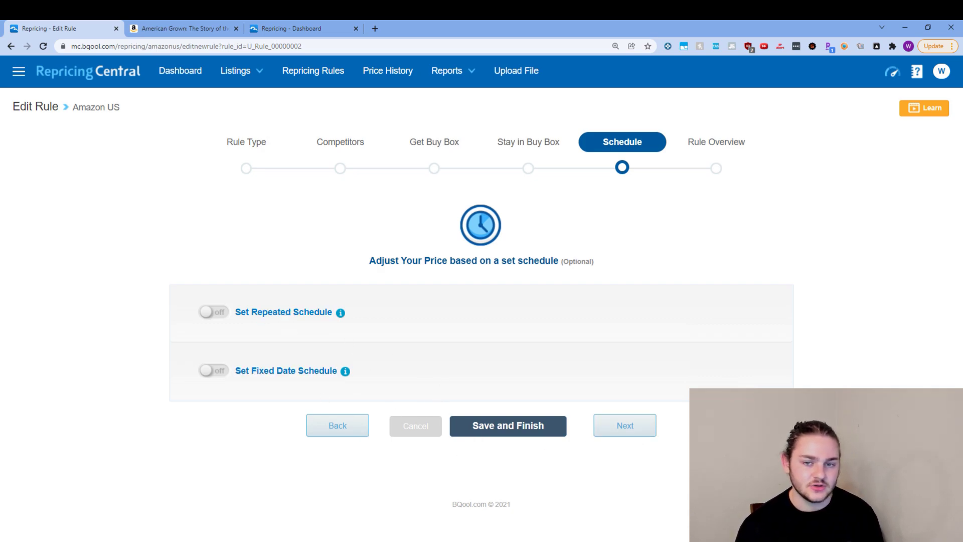
- Advance to the Rule Overview, look over the Maximize Profit summary, and save and finish the rule
left_click(626, 426)
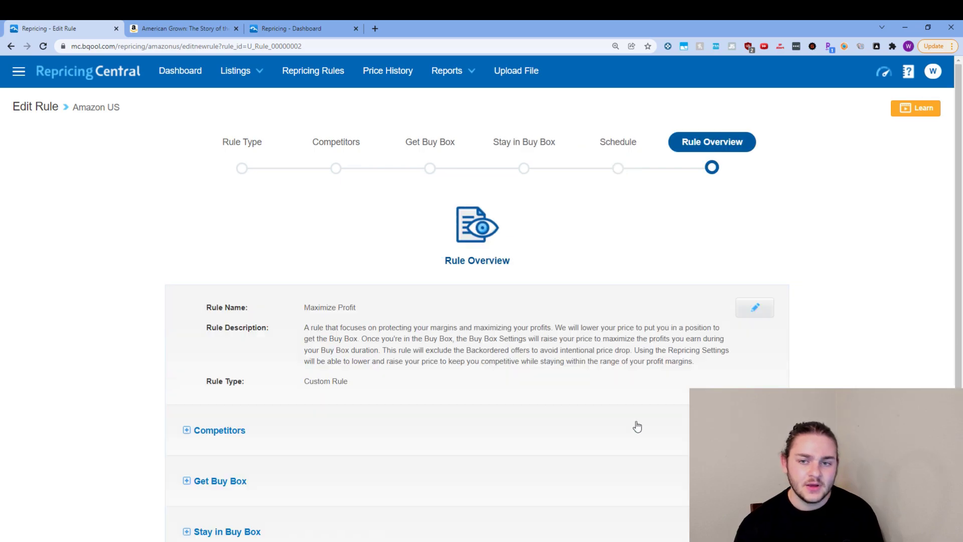
scroll(477, 441, "down", 3)
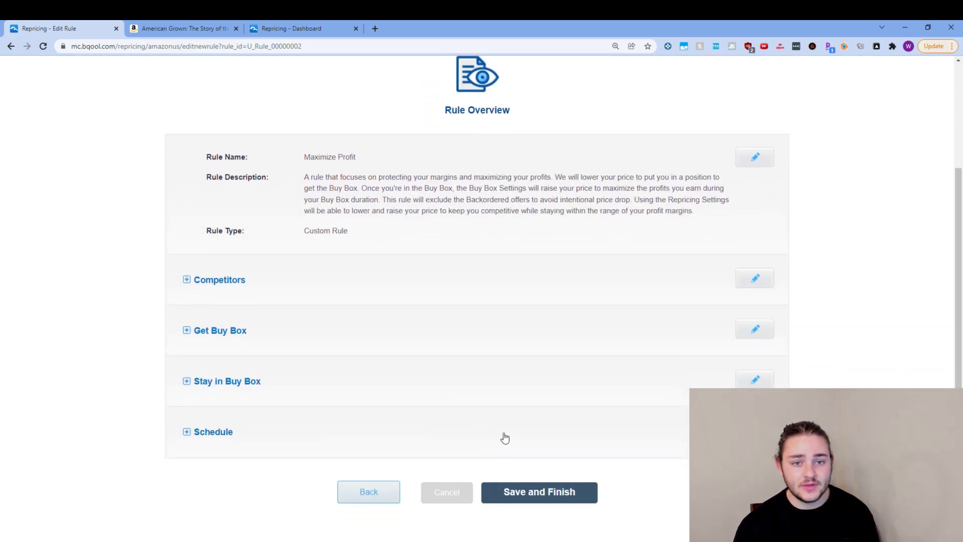
scroll(529, 510, "down", 1)
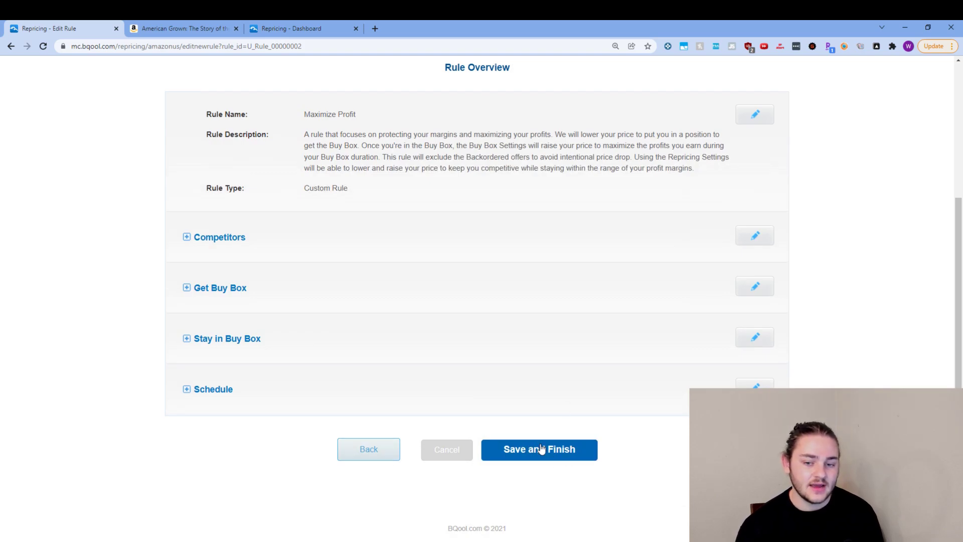
left_click(539, 452)
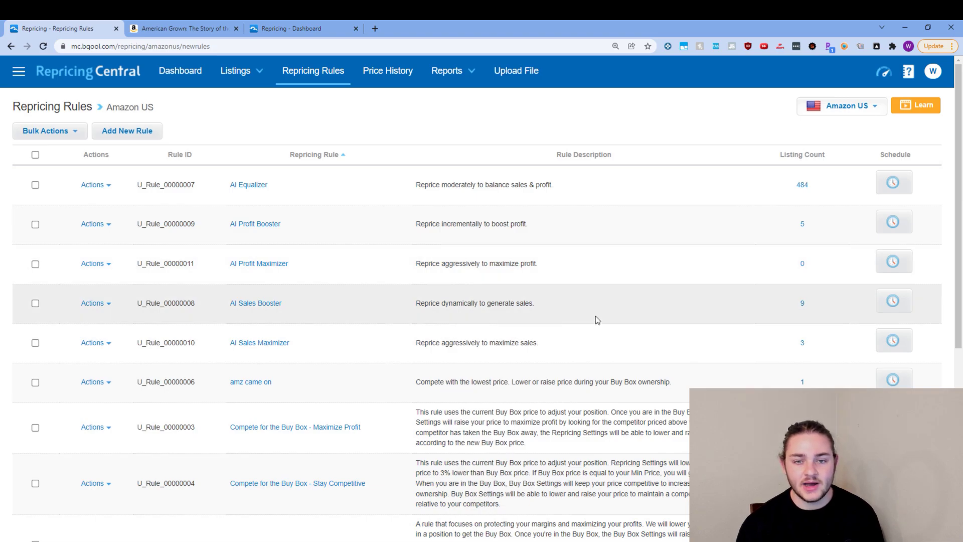
- Open the Target the Lowest Price - MFN rule from the repricing rules list and check its rule type and name
scroll(502, 327, "down", 5)
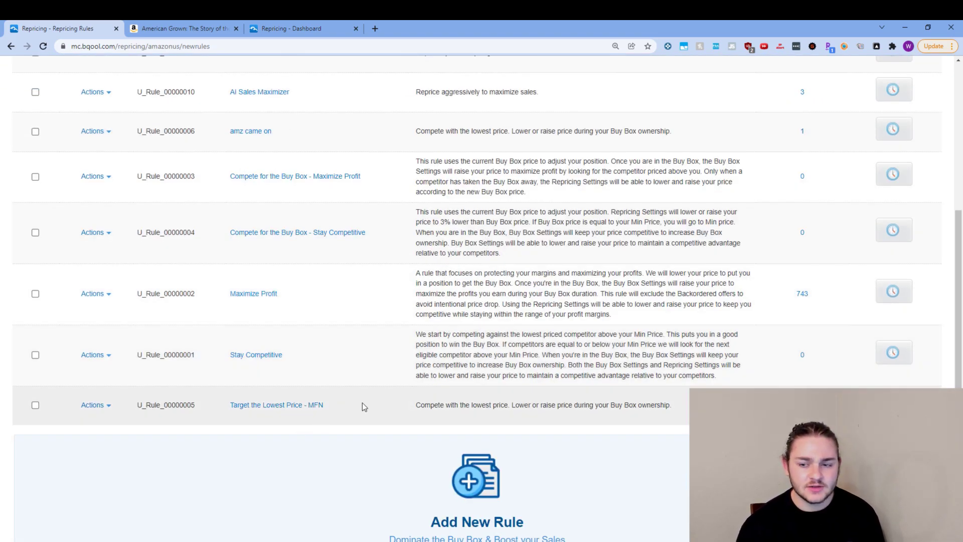
left_click(289, 357)
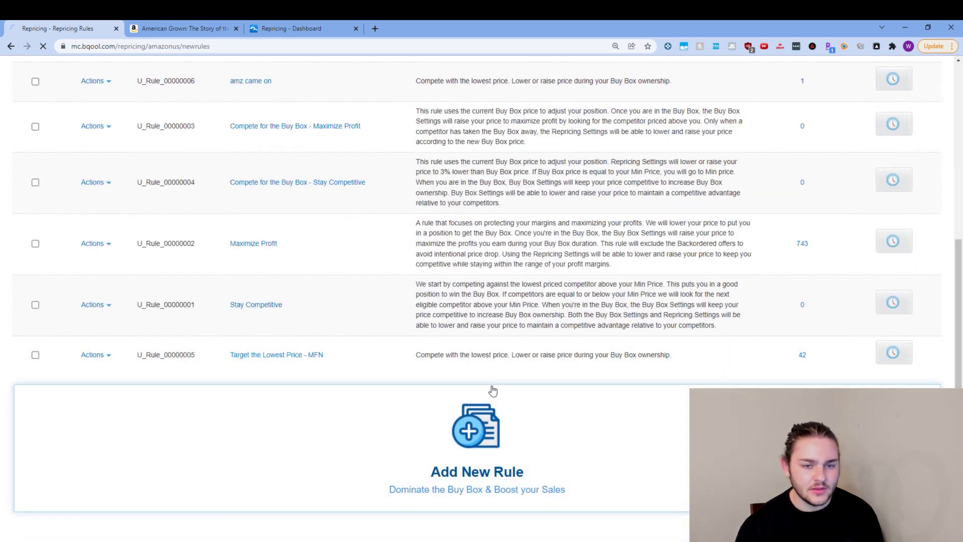
scroll(301, 268, "up", 2)
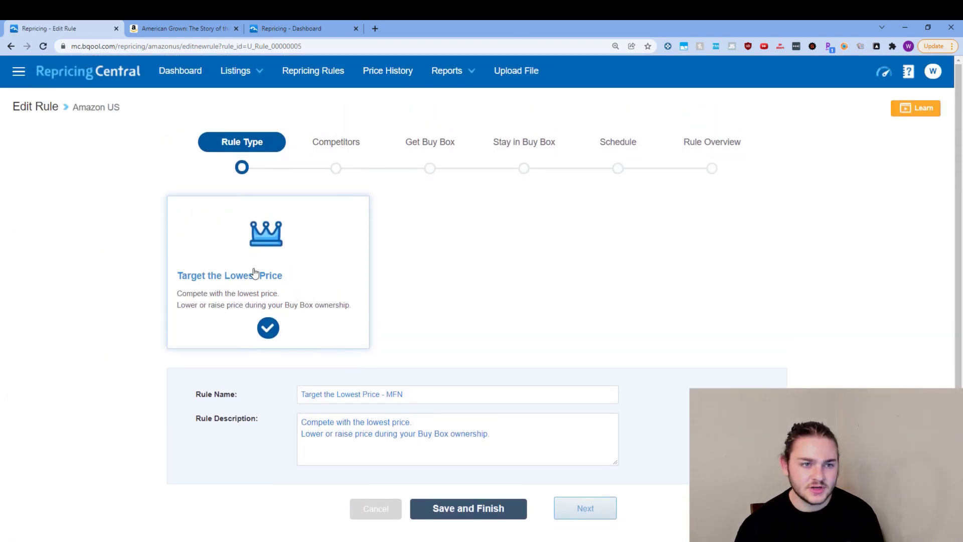
scroll(451, 376, "down", 1)
left_click_drag(432, 346, 290, 340)
left_click(507, 268)
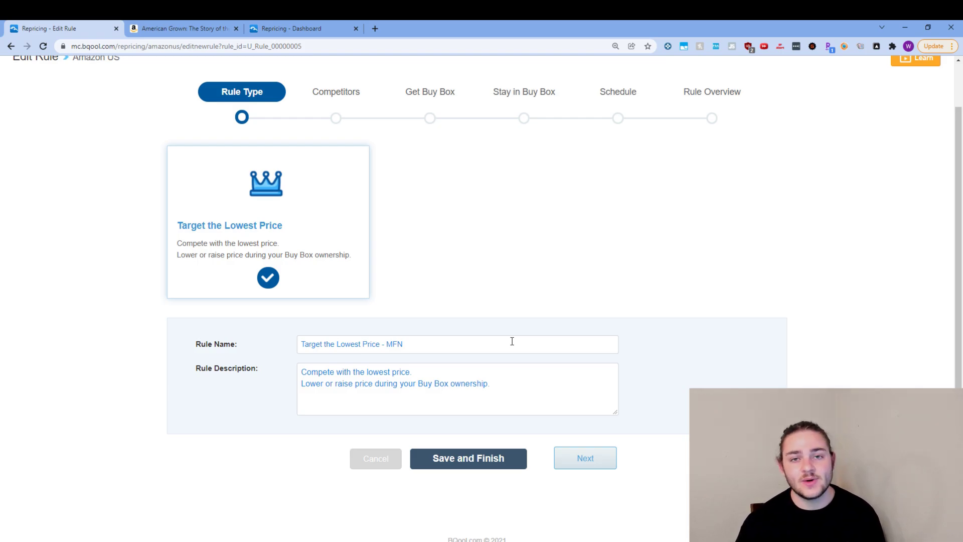
- Advance to the MFN rule's Competitors settings and look over its chosen competitors and Custom Settings
left_click(588, 459)
scroll(570, 432, "down", 7)
scroll(488, 342, "up", 2)
scroll(328, 306, "up", 2)
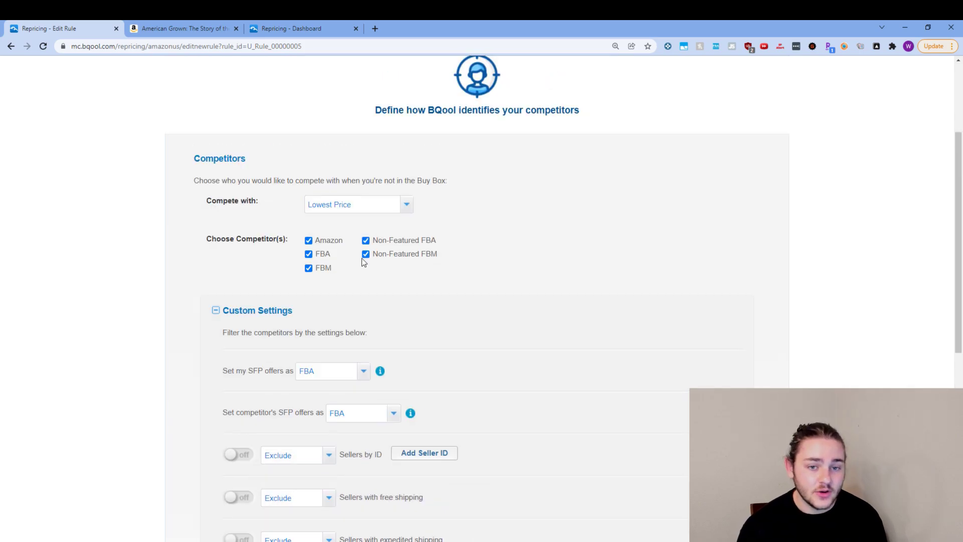
- Review the MFN rule's competitor filters, including the feedback rating, feedback count and backordered product exclusions
scroll(406, 270, "down", 6)
scroll(319, 236, "up", 4)
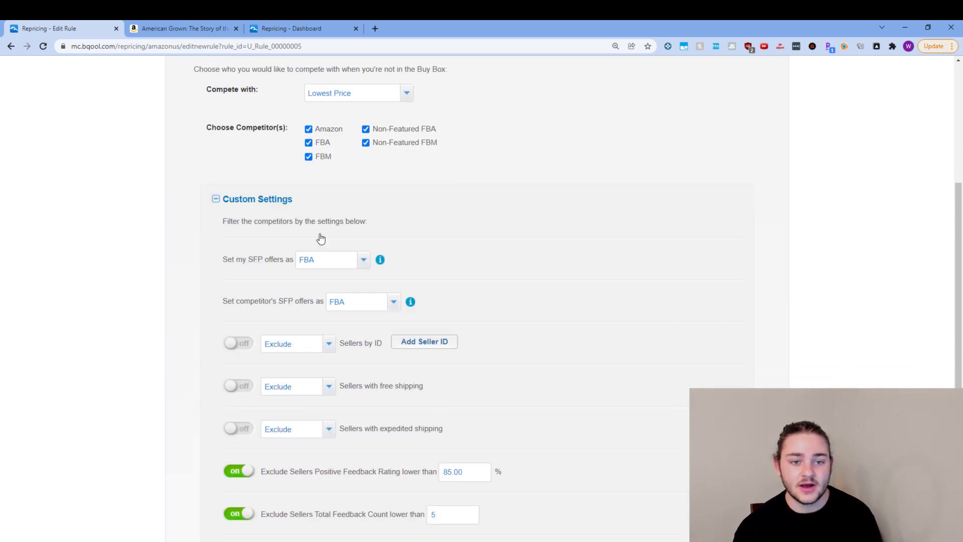
mouse_move(380, 271)
scroll(447, 248, "down", 6)
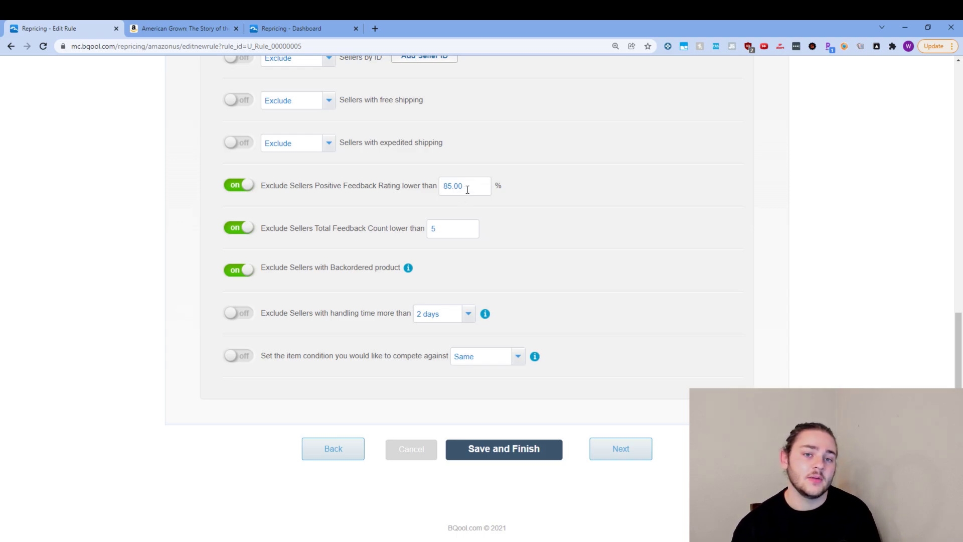
scroll(455, 225, "up", 6)
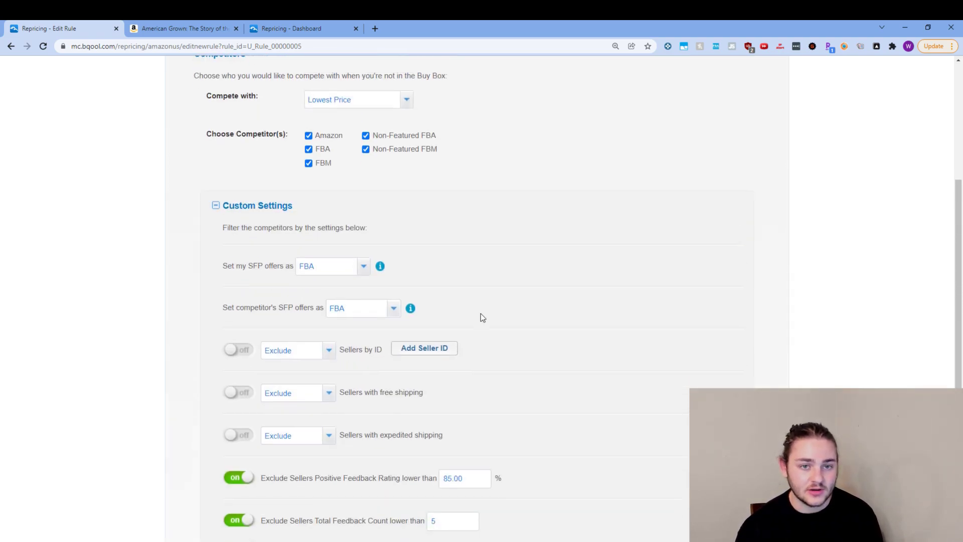
scroll(480, 318, "down", 6)
- Advance to the MFN rule's Get Buy Box settings and review the competition scenarios, price protection and Advanced Settings
left_click(609, 443)
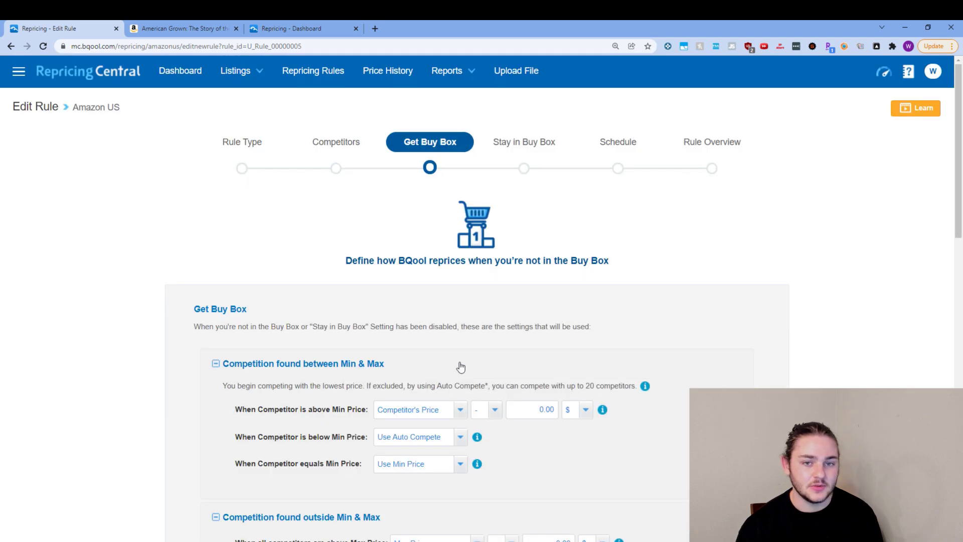
scroll(460, 321, "down", 4)
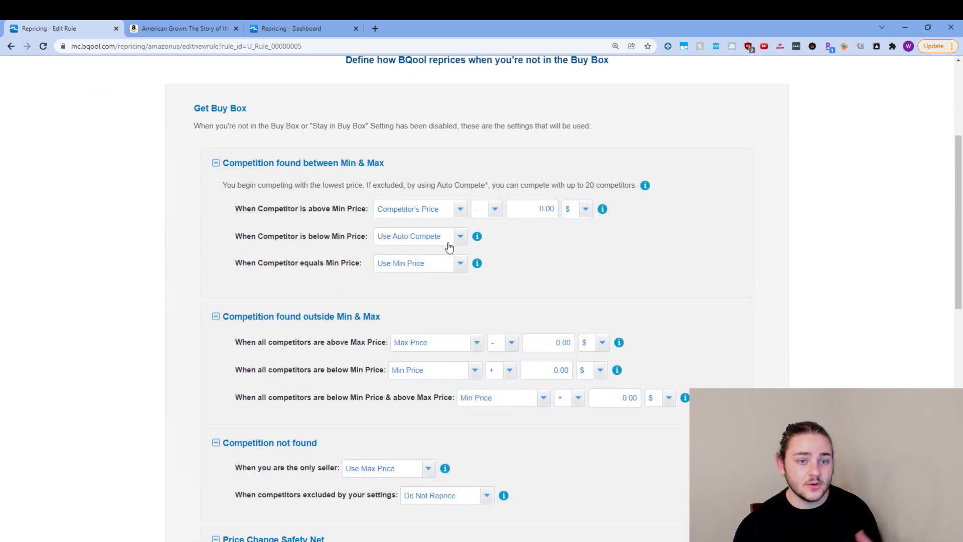
scroll(473, 253, "down", 5)
scroll(476, 264, "up", 5)
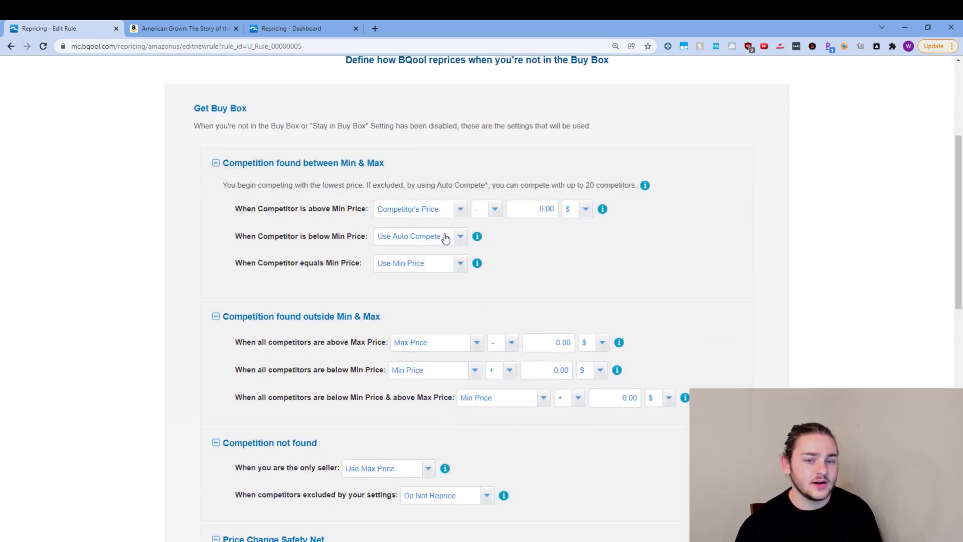
scroll(449, 244, "down", 6)
scroll(561, 326, "down", 3)
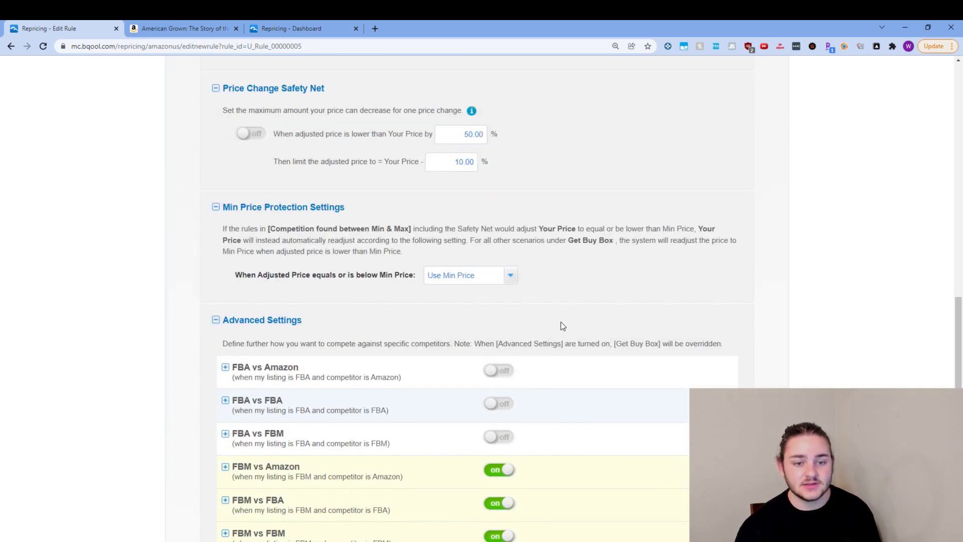
scroll(562, 324, "down", 4)
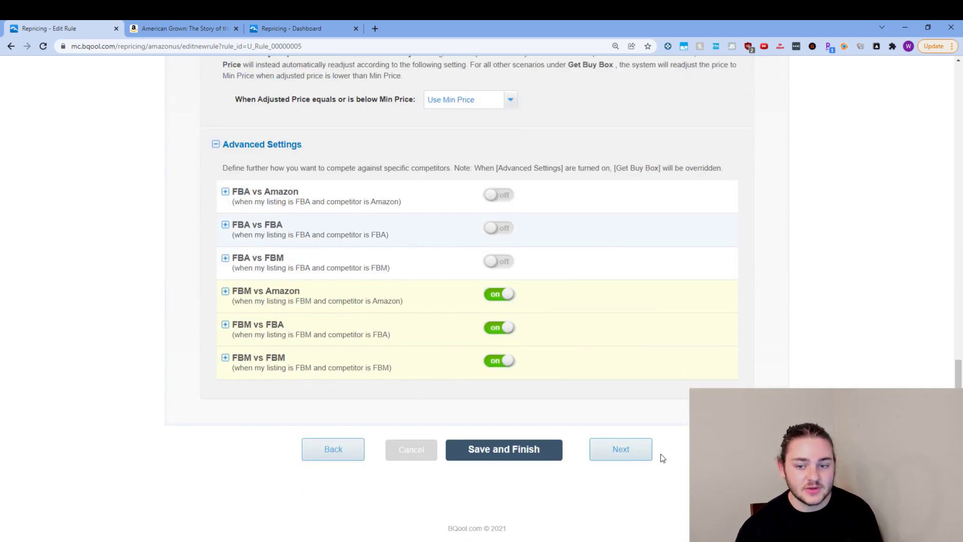
- Advance to the MFN rule's Stay in Buy Box settings and examine the Buy Box strategy and Price Change Safety Net percentages
left_click(644, 452)
scroll(402, 311, "down", 3)
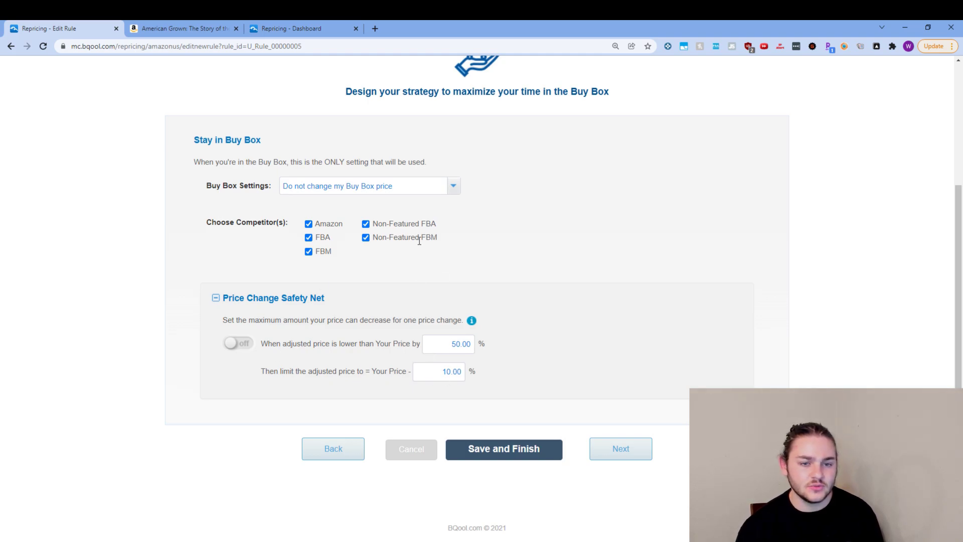
left_click_drag(450, 344, 515, 340)
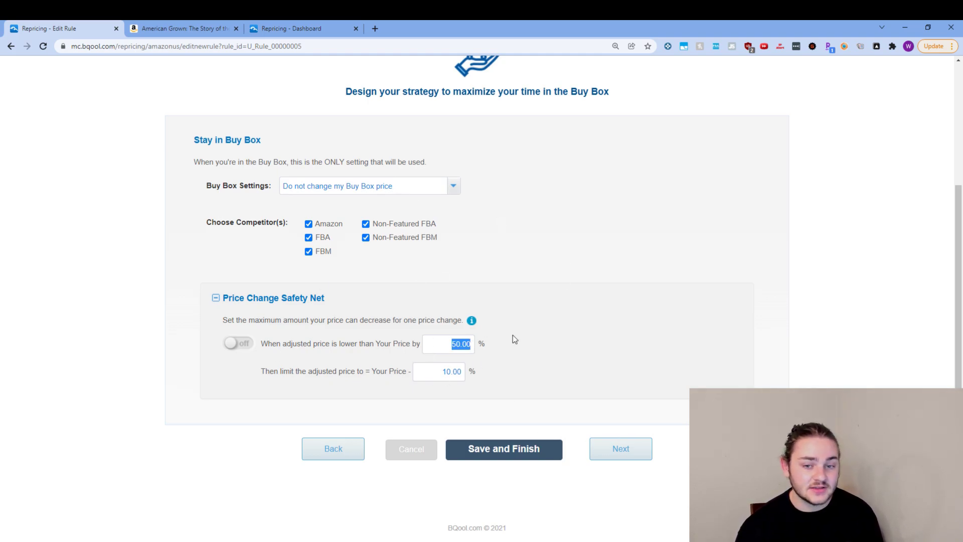
left_click(516, 316)
double_click(459, 344)
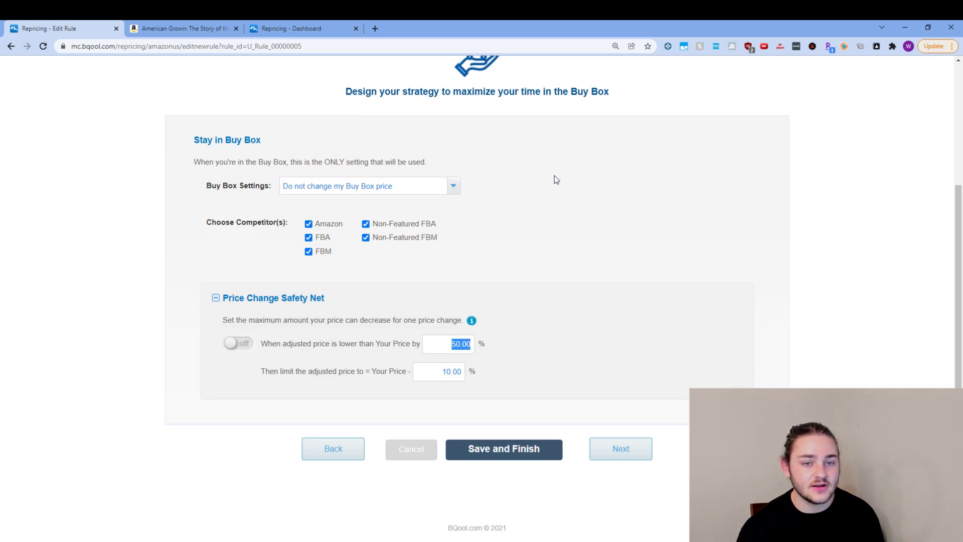
left_click(552, 183)
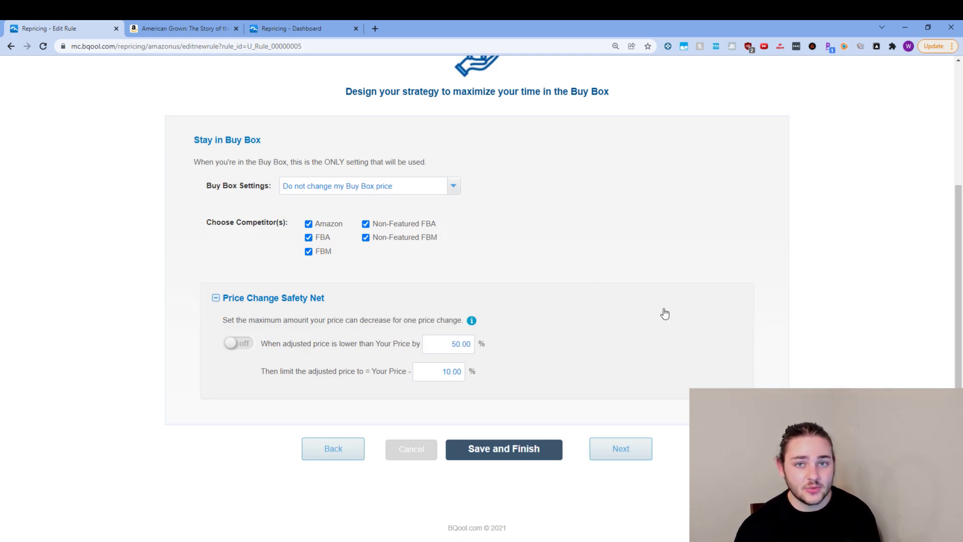
- Advance through the Schedule settings to the Rule Overview and save and finish the MFN rule
left_click(621, 455)
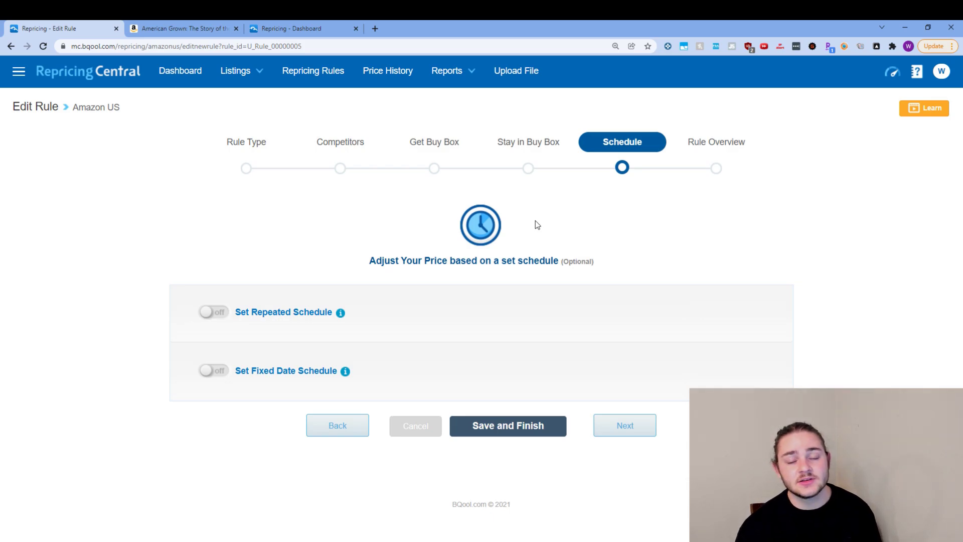
left_click(621, 436)
scroll(610, 432, "down", 3)
left_click(570, 459)
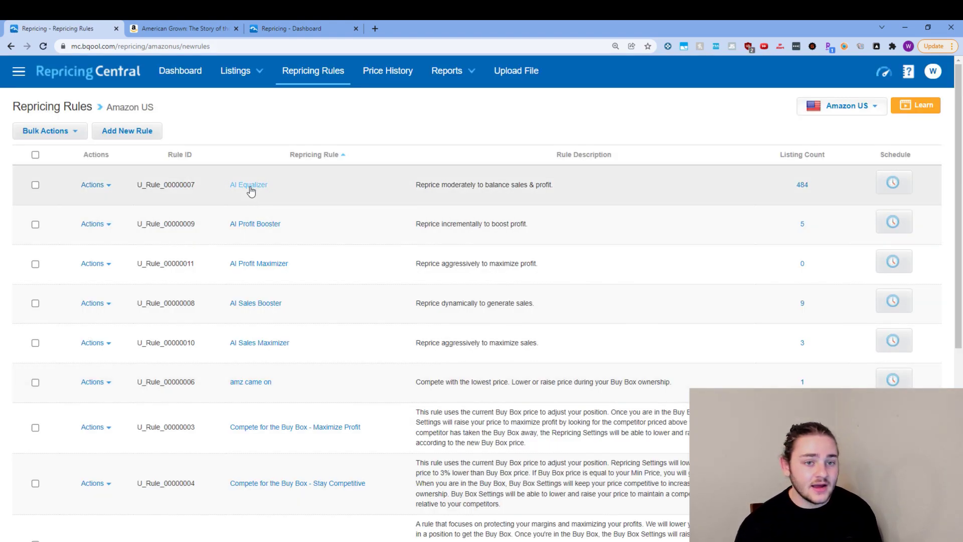
- Open the AI Equalizer rule from the repricing rules list, glance through its Get Buy Box and Schedule stages, and return to Rule Type
left_click(249, 187)
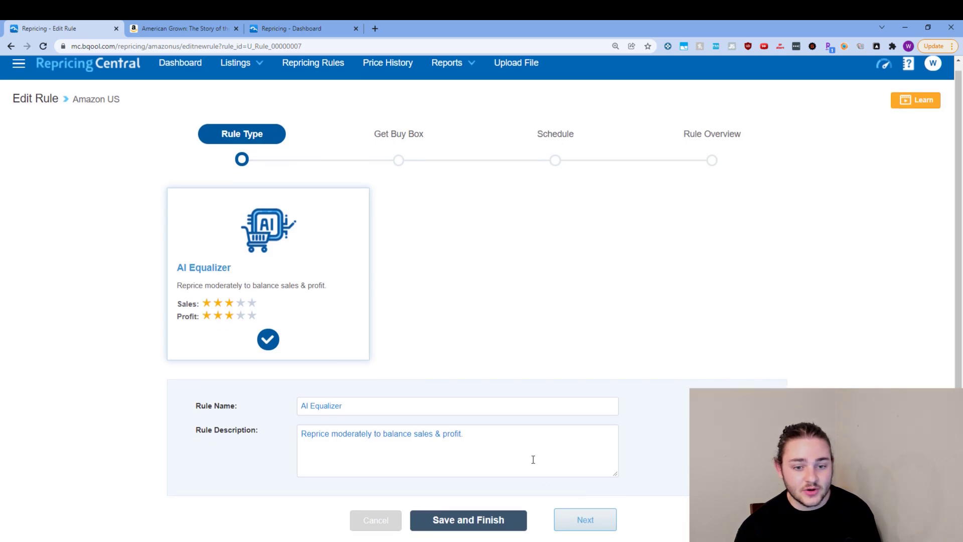
left_click(424, 148)
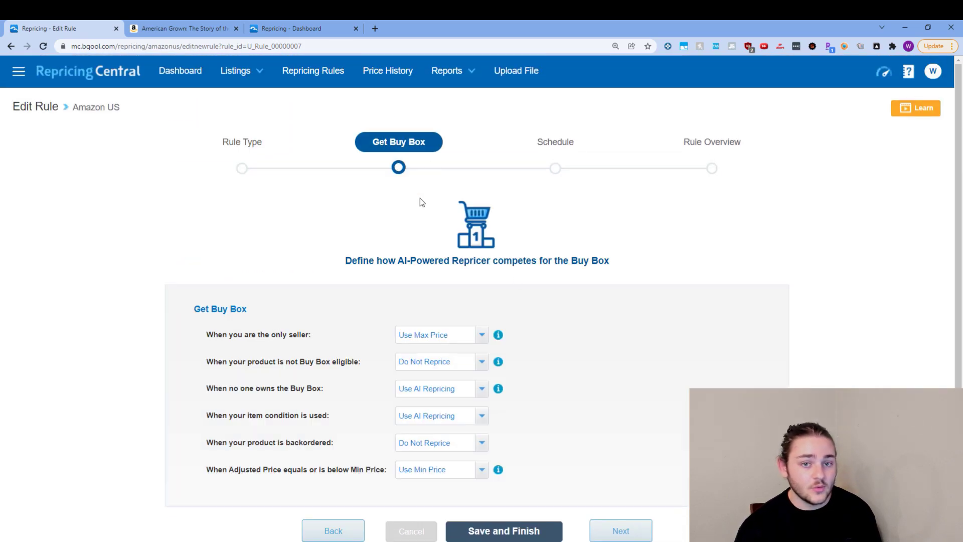
left_click(577, 175)
left_click(399, 160)
left_click(260, 152)
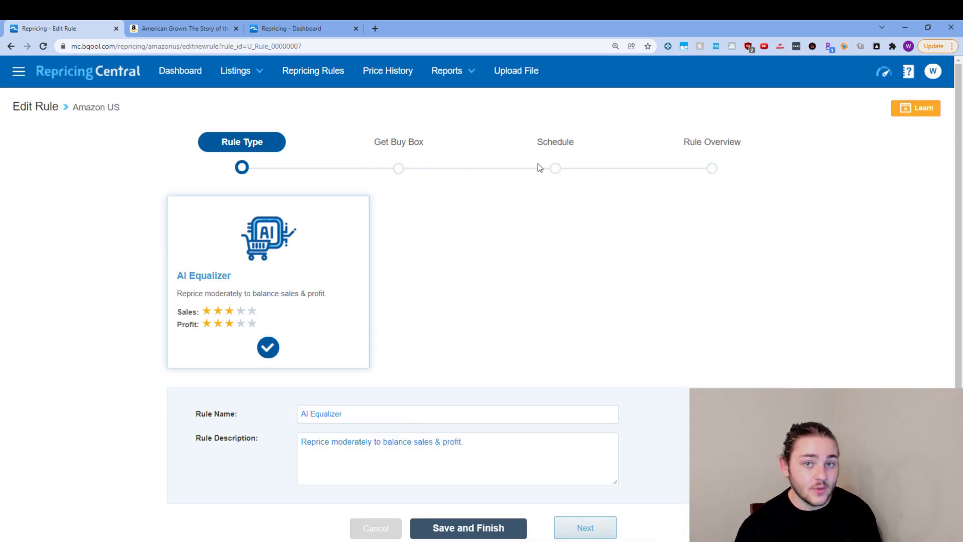
- Open the AI Equalizer rule's Get Buy Box settings and review how each selling scenario is repriced
left_click(396, 154)
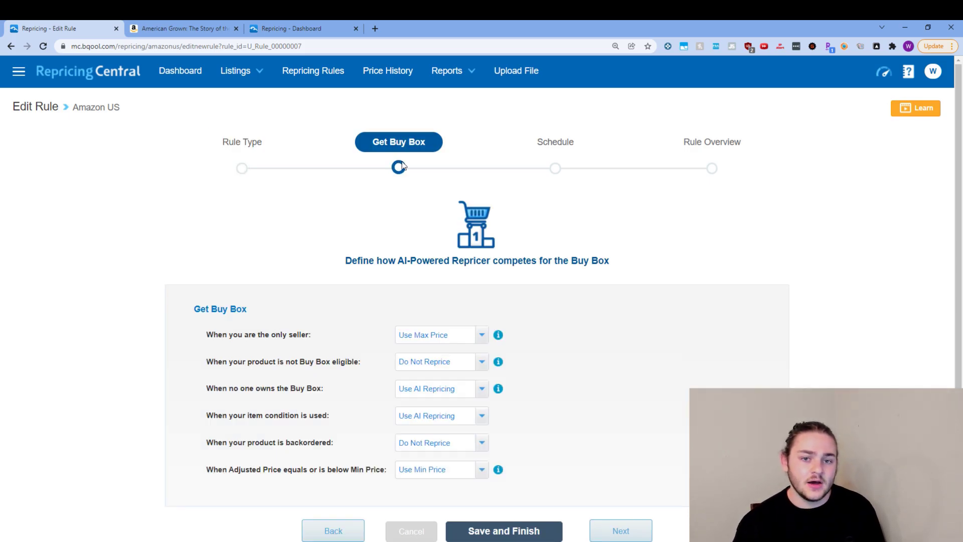
scroll(459, 410, "down", 2)
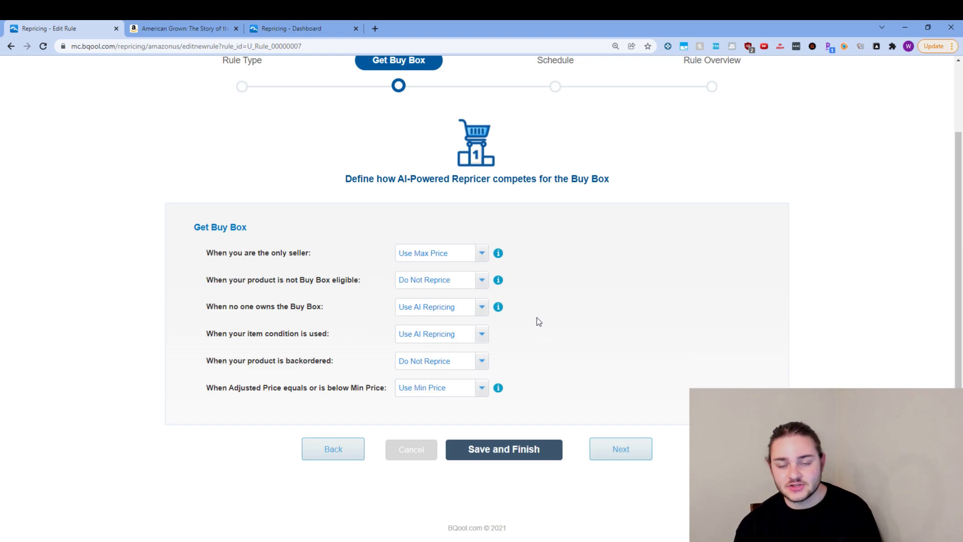
scroll(570, 197, "up", 1)
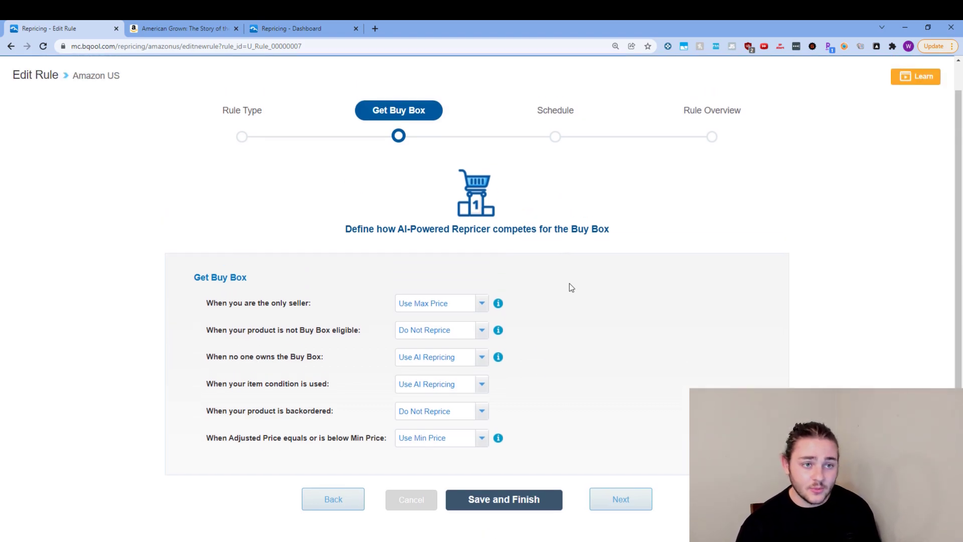
scroll(570, 285, "up", 1)
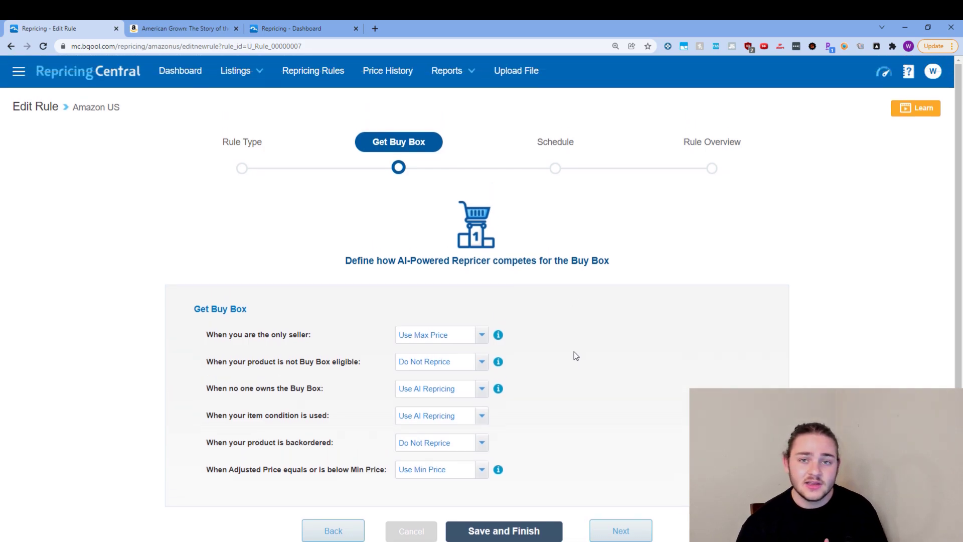
scroll(571, 350, "down", 1)
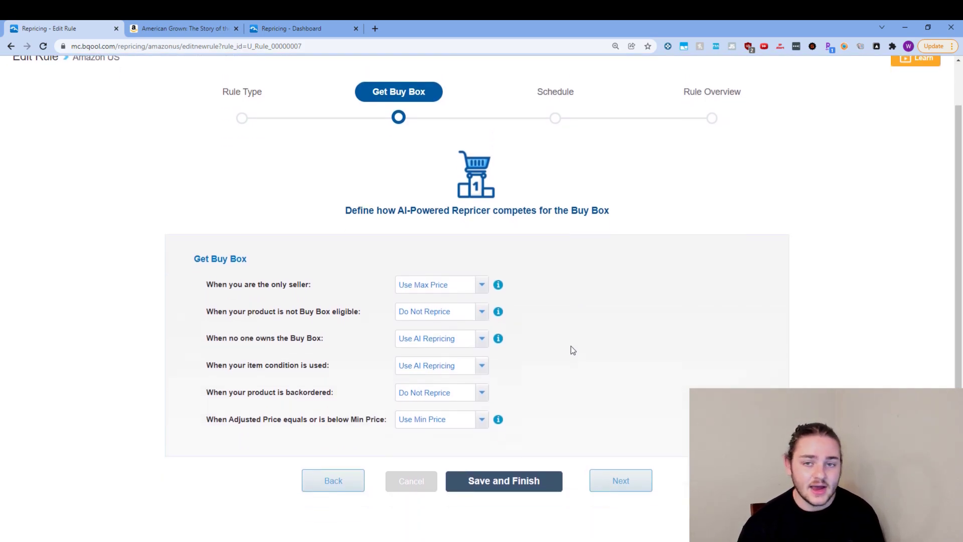
- Advance the AI Equalizer rule through Schedule to its Rule Overview and go back to the Schedule settings
left_click(614, 479)
left_click(605, 432)
left_click(372, 515)
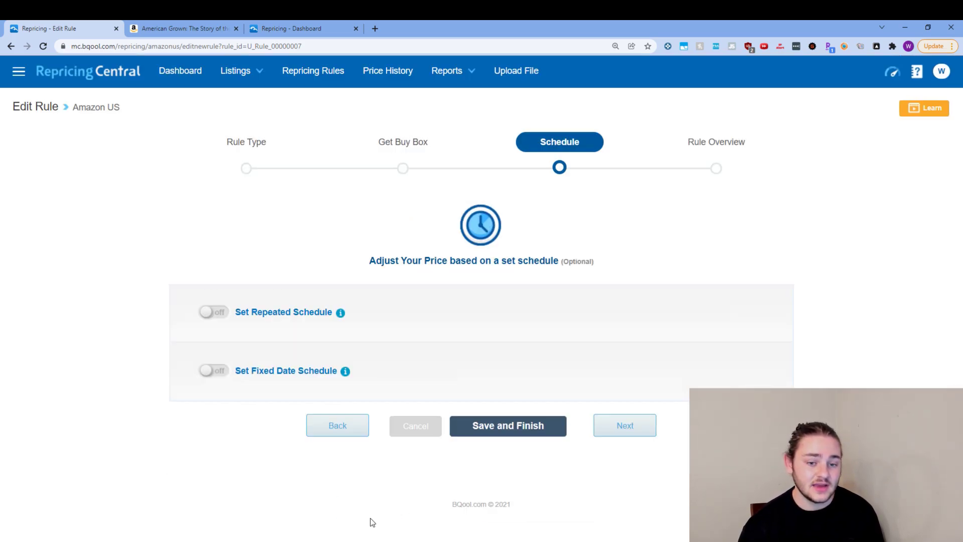